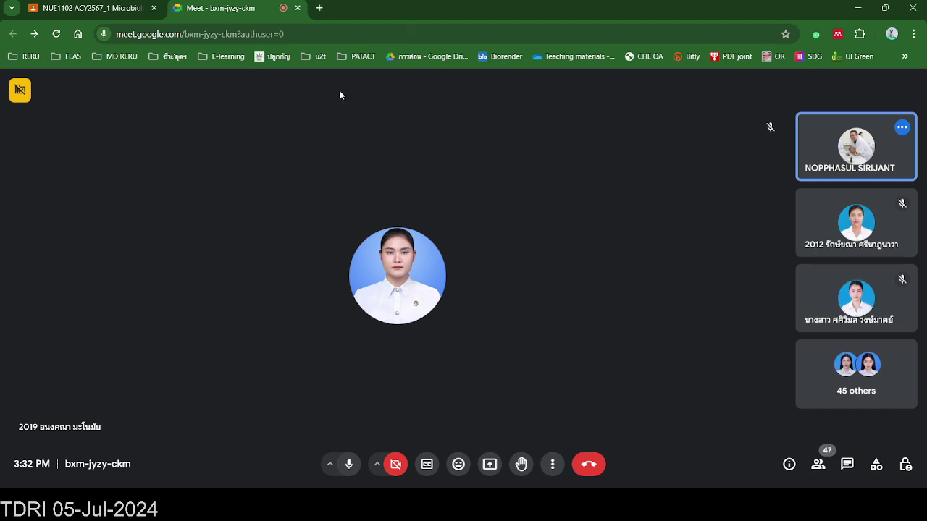
- End the video call for everyone and rate its audio and video five stars, closing the meeting page
{"action": "left_click", "coordinate": [587, 466]}
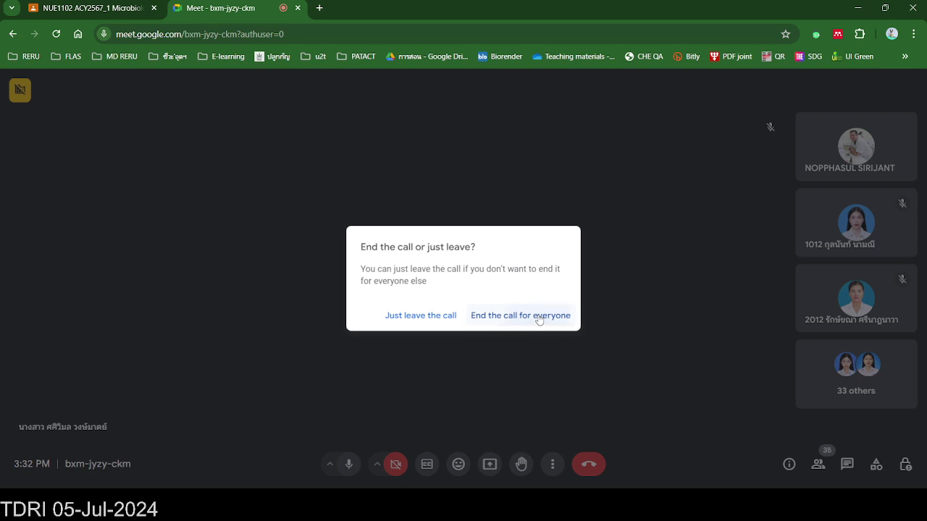
{"action": "left_click", "coordinate": [539, 319]}
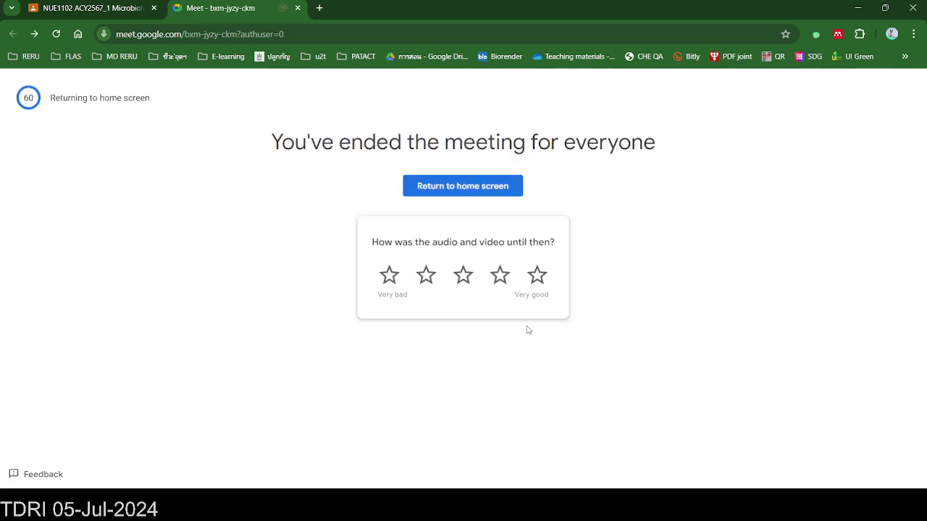
{"action": "left_click", "coordinate": [537, 275]}
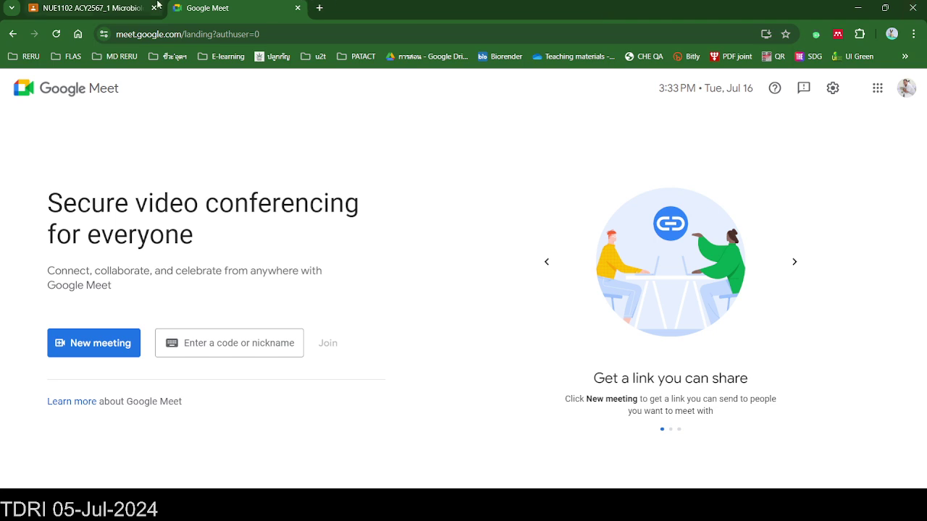
{"action": "left_click", "coordinate": [298, 8]}
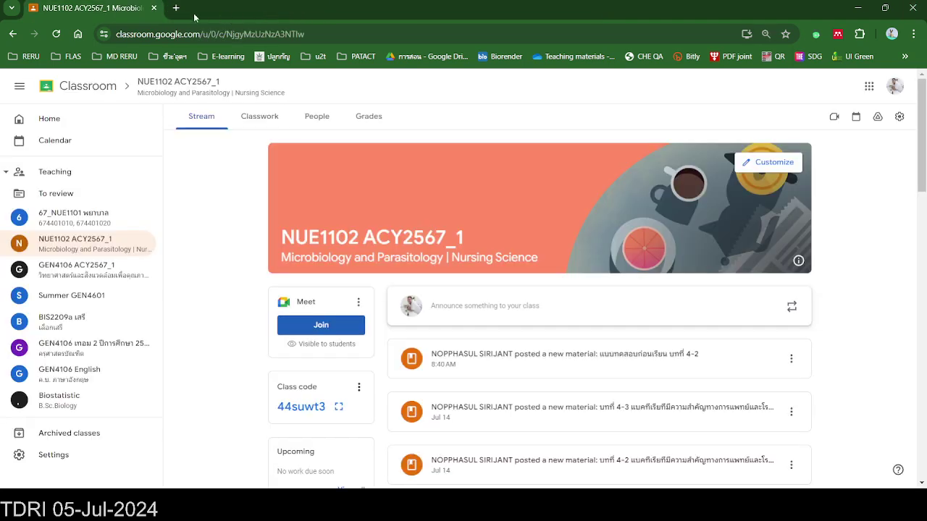
- Open the form "ก่อนเรียน บทที่ 4 แบคทีเรียวิทยาทางการแพทย์ 2" in a new browser tab and review its responses by question and its settings
{"action": "left_click", "coordinate": [177, 8]}
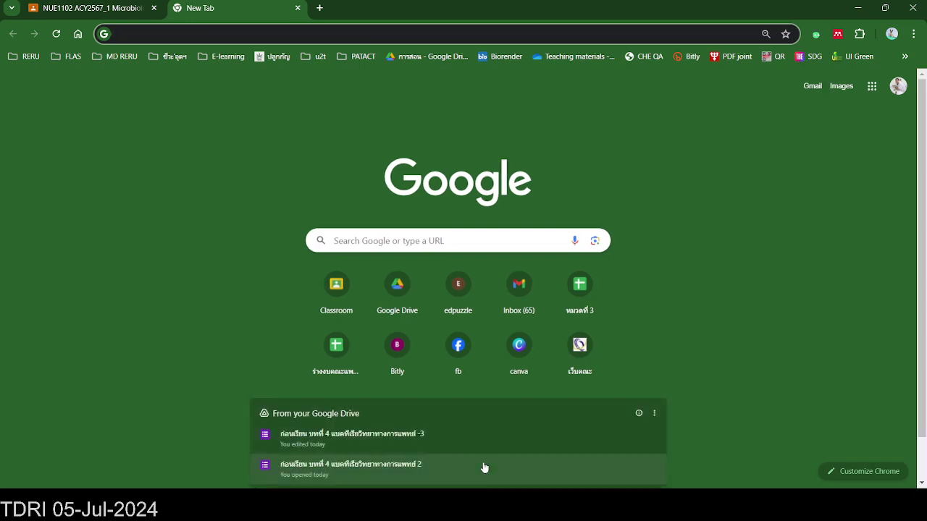
{"action": "scroll", "coordinate": [441, 369], "scroll_direction": "down", "scroll_amount": 1}
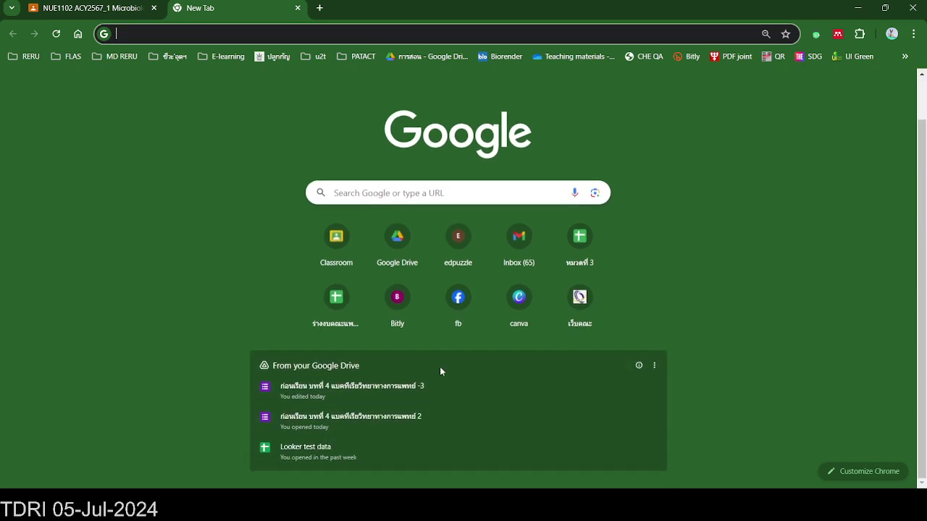
{"action": "left_click", "coordinate": [331, 428]}
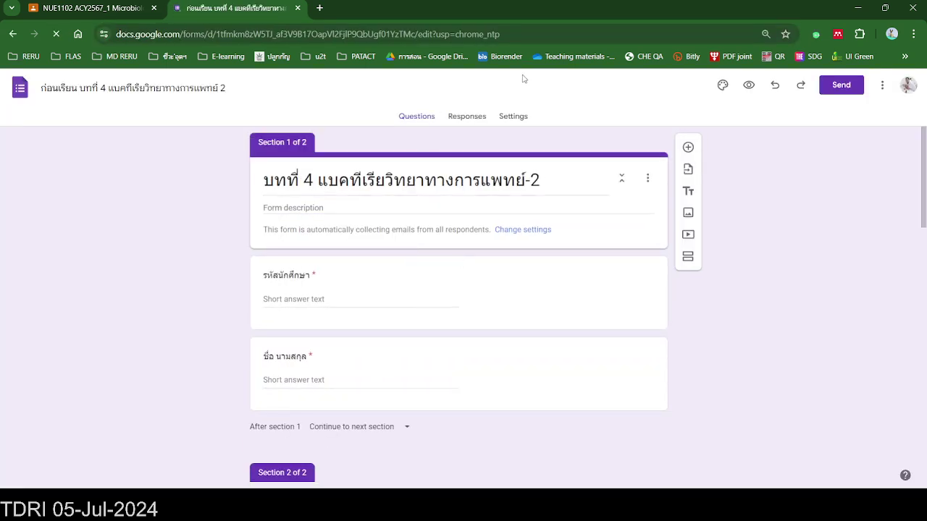
{"action": "left_click", "coordinate": [474, 119]}
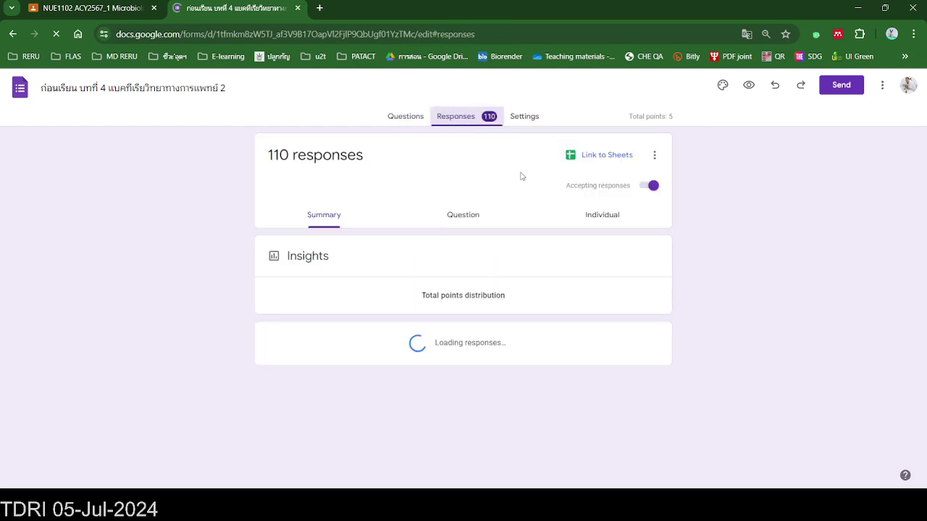
{"action": "left_click", "coordinate": [461, 213]}
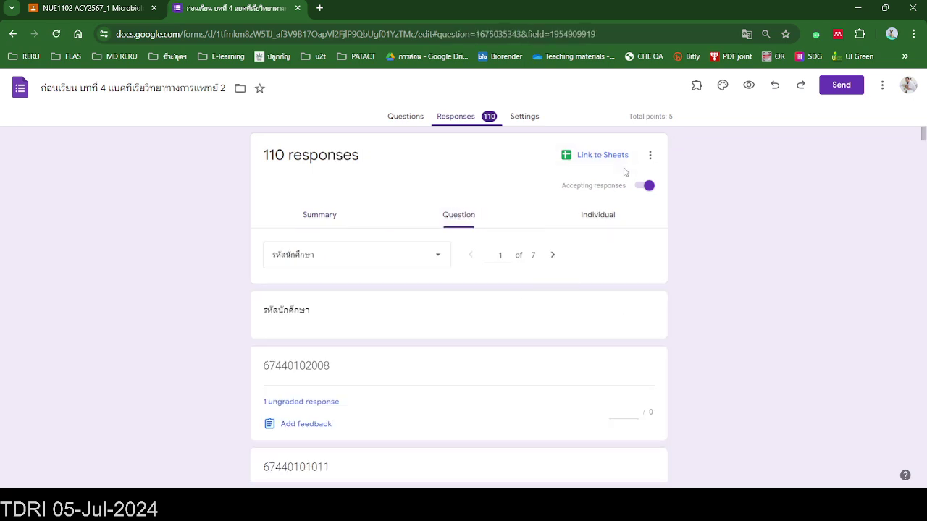
{"action": "left_click", "coordinate": [535, 121]}
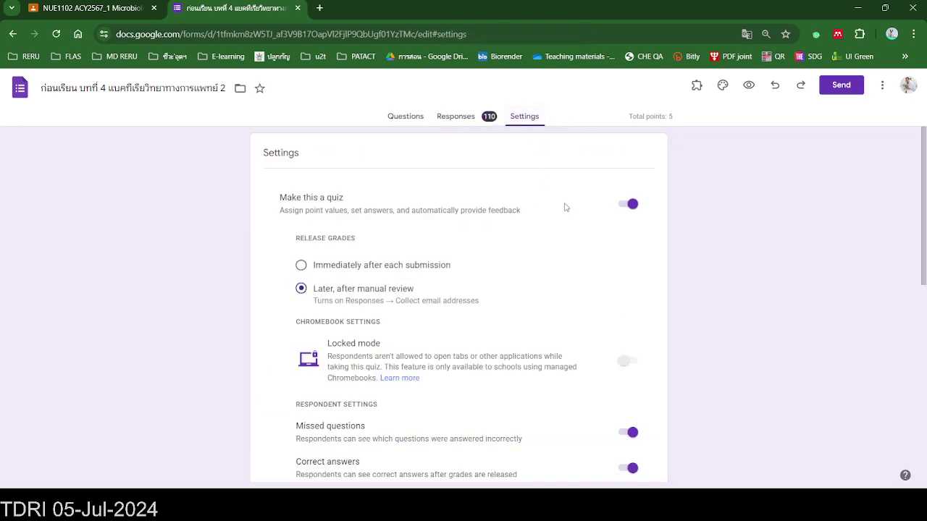
{"action": "scroll", "coordinate": [538, 213], "scroll_direction": "down", "scroll_amount": 3}
{"action": "scroll", "coordinate": [538, 213], "scroll_direction": "up", "scroll_amount": 3}
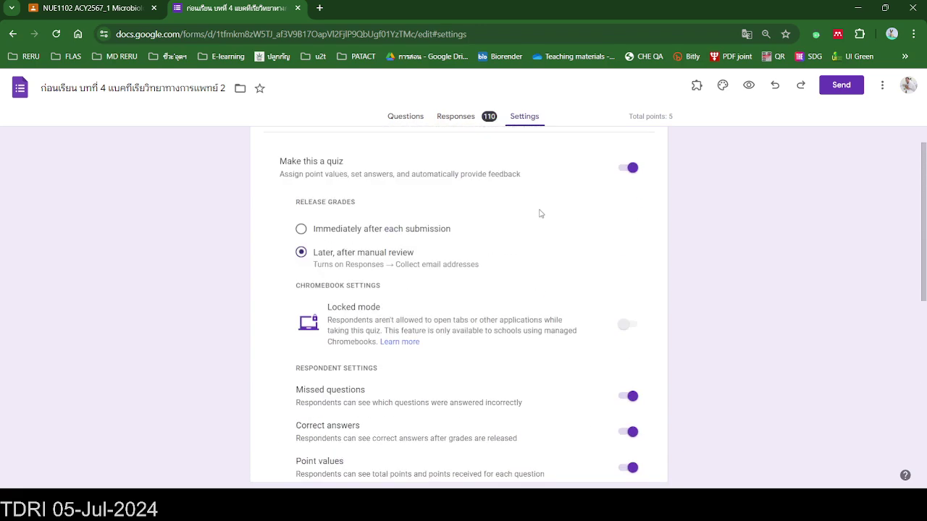
- Copy the shortened link of the pre-lesson form
{"action": "left_click", "coordinate": [842, 87]}
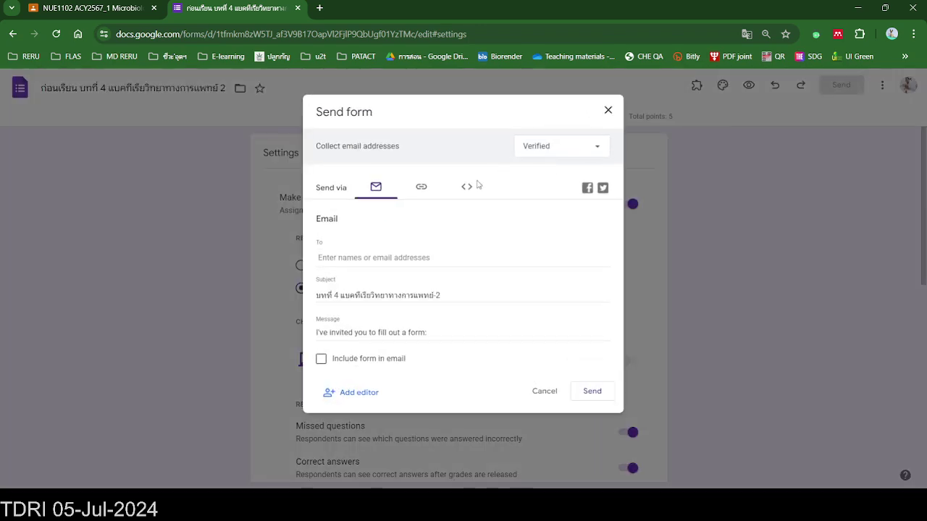
{"action": "left_click", "coordinate": [422, 187]}
{"action": "left_click", "coordinate": [321, 257]}
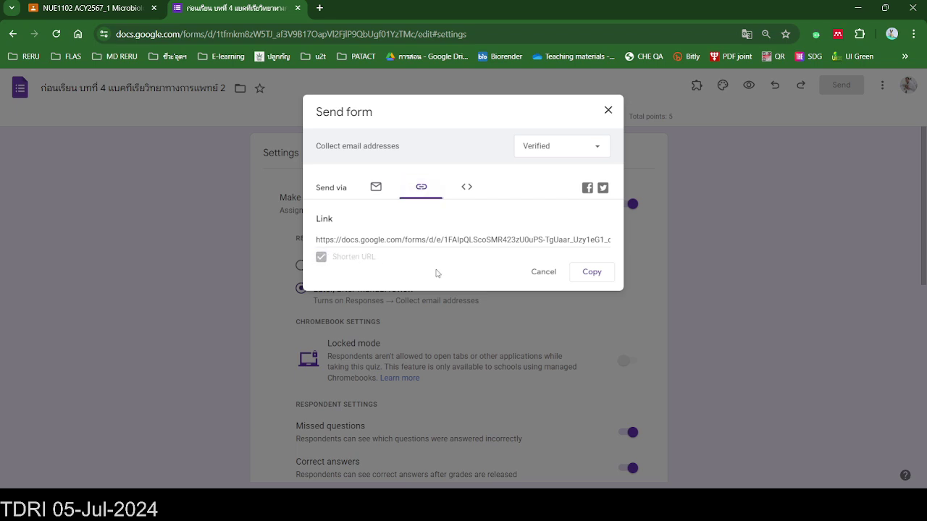
{"action": "left_click", "coordinate": [591, 272]}
{"action": "left_click", "coordinate": [608, 110]}
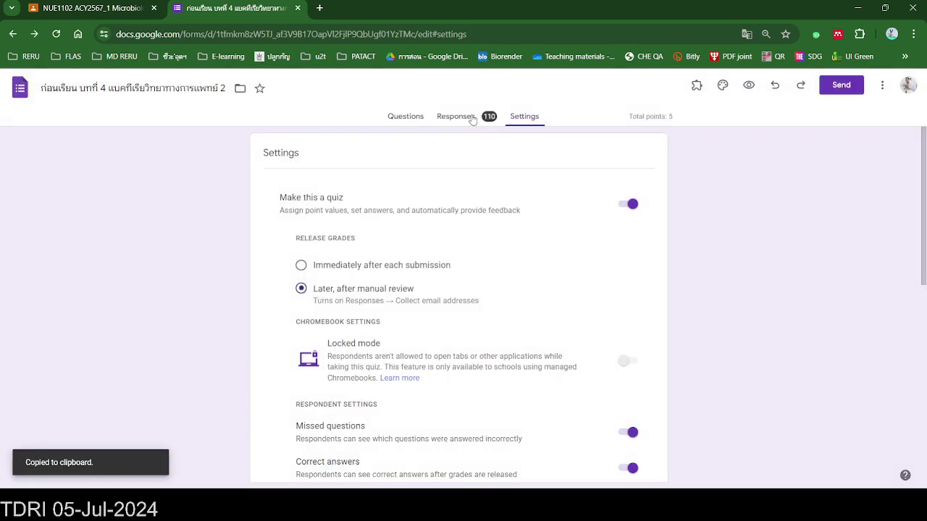
- Stop the pre-lesson form from accepting responses and return to its questions
{"action": "left_click", "coordinate": [474, 117]}
{"action": "left_click", "coordinate": [643, 185]}
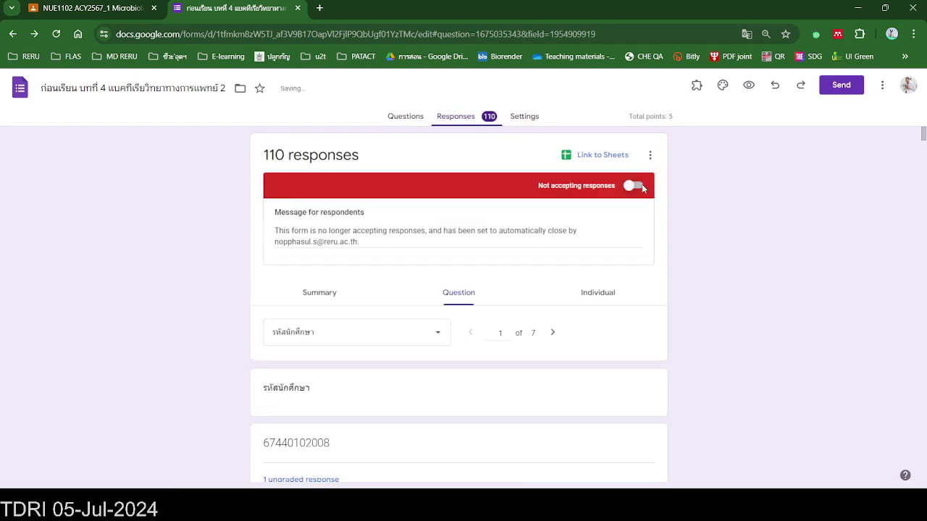
{"action": "left_click", "coordinate": [407, 117]}
- Make a copy of the form named "หลังเรียน บทที่ 4 แบคทีเรียวิทยาทางการแพทย์ 2" and close the original form
{"action": "left_click", "coordinate": [882, 84]}
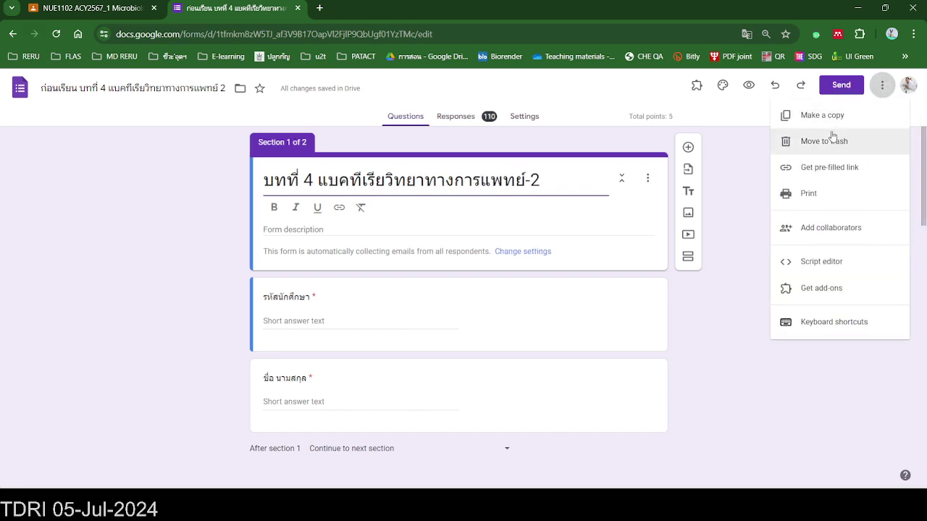
{"action": "left_click", "coordinate": [831, 116]}
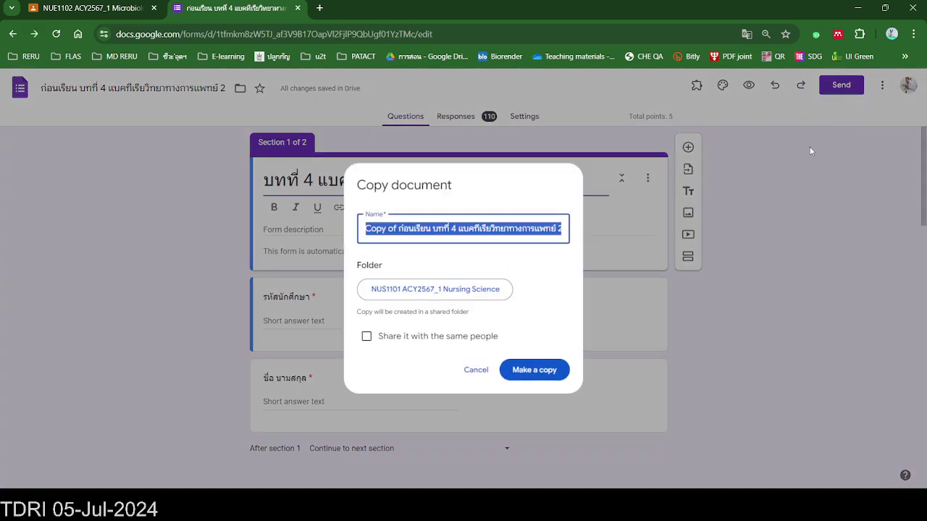
{"action": "key", "text": "Home"}
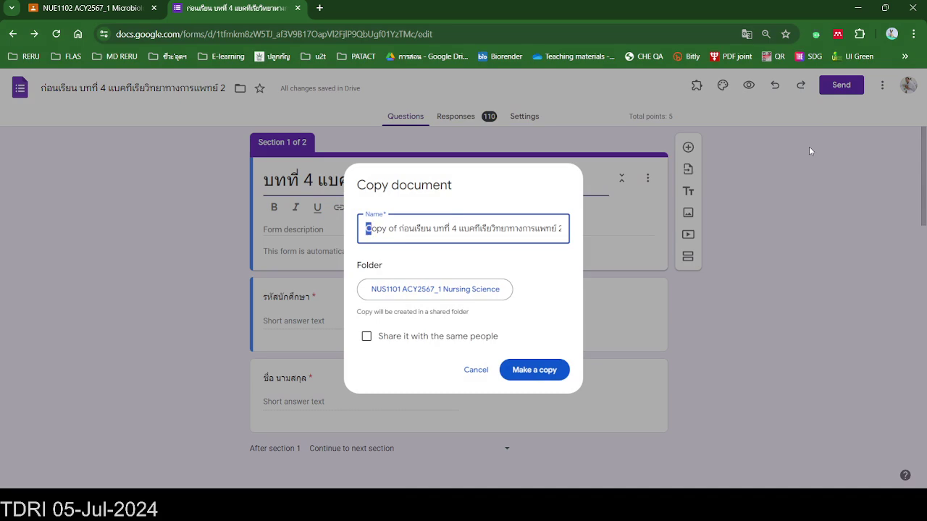
{"action": "key", "text": "shift+Right"}
{"action": "key", "text": "shift+Right"}
{"action": "key", "text": "shift+Right"}
{"action": "key", "text": "Delete"}
{"action": "key", "text": "Delete"}
{"action": "key", "text": "Delete"}
{"action": "key", "text": "Delete"}
{"action": "key", "text": "Delete"}
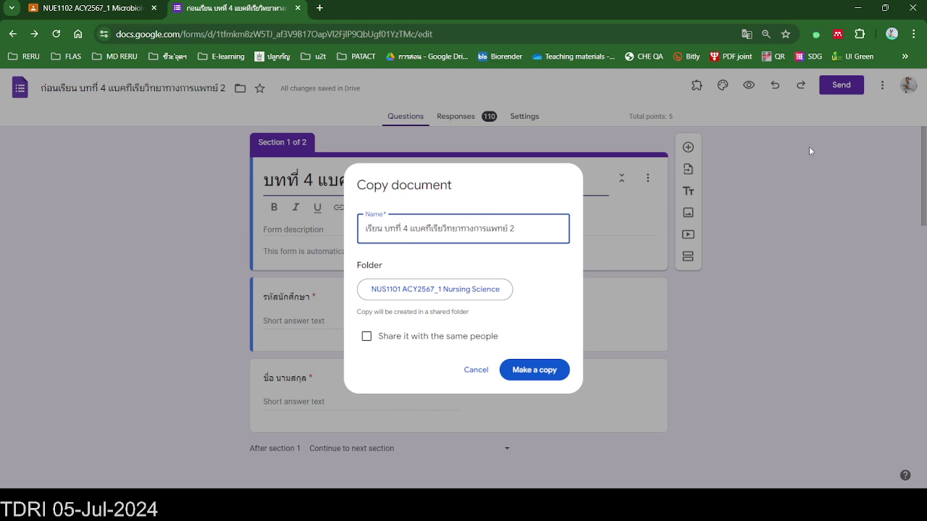
{"action": "key", "text": "Delete"}
{"action": "type", "text": "หลัง"}
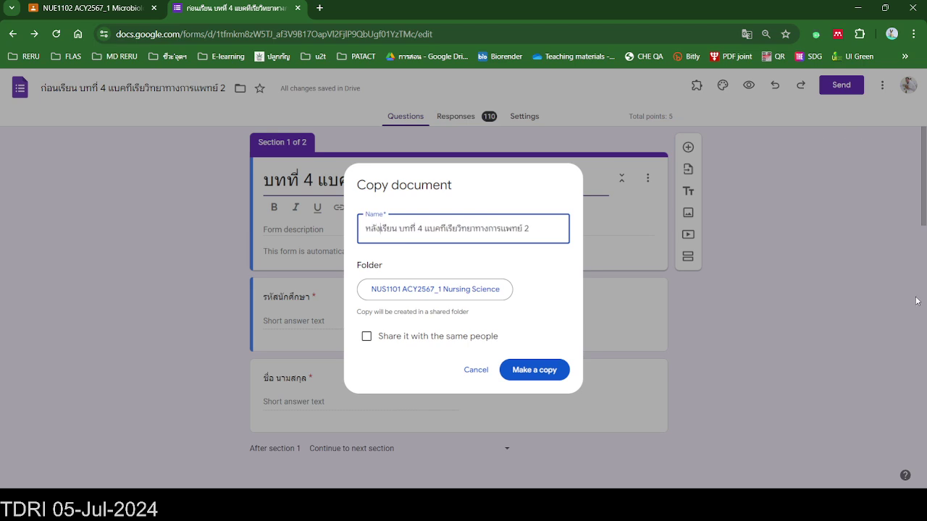
{"action": "left_click", "coordinate": [541, 372]}
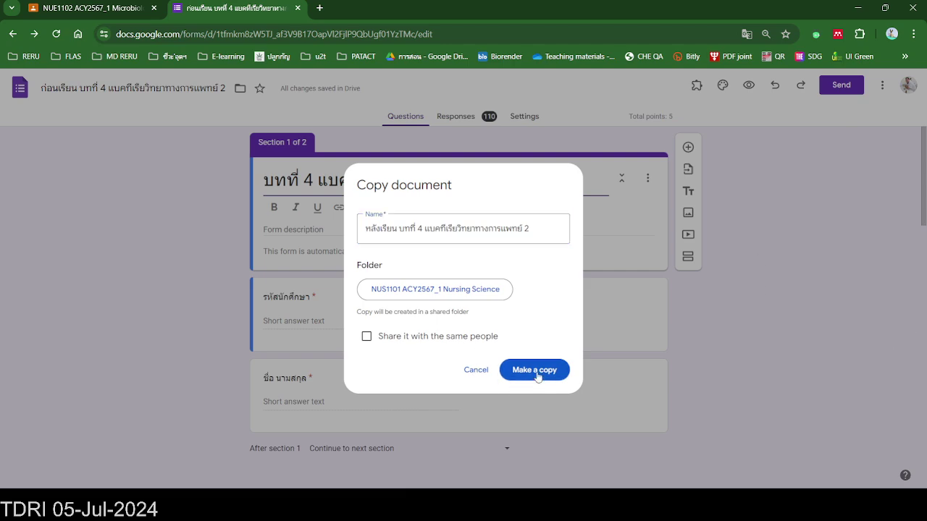
{"action": "left_click", "coordinate": [297, 8]}
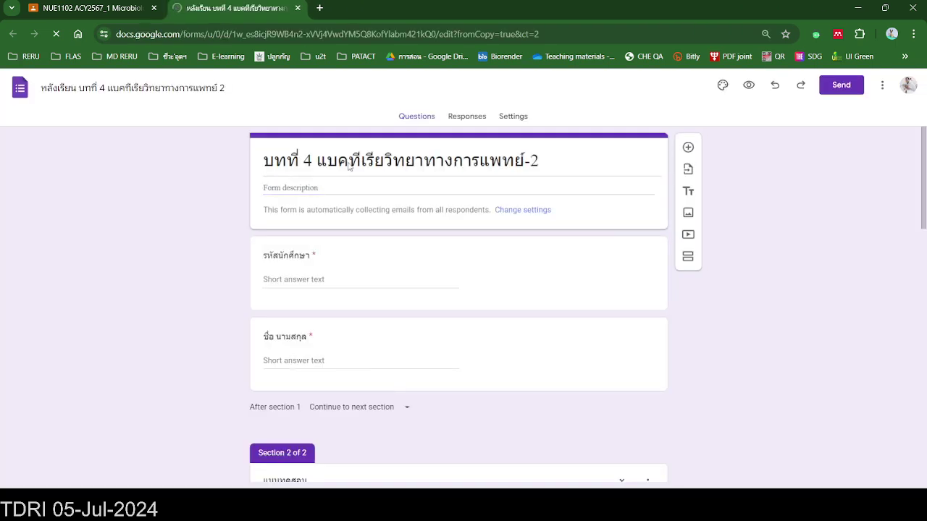
- Turn on accepting responses for the copied form and set its theme color to turquoise
{"action": "left_click", "coordinate": [467, 117]}
{"action": "left_click", "coordinate": [640, 187]}
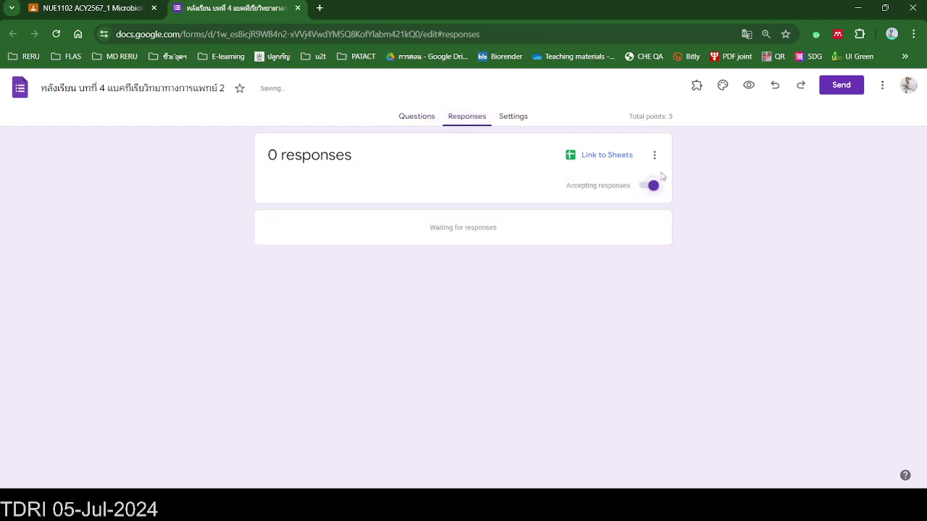
{"action": "left_click", "coordinate": [723, 86]}
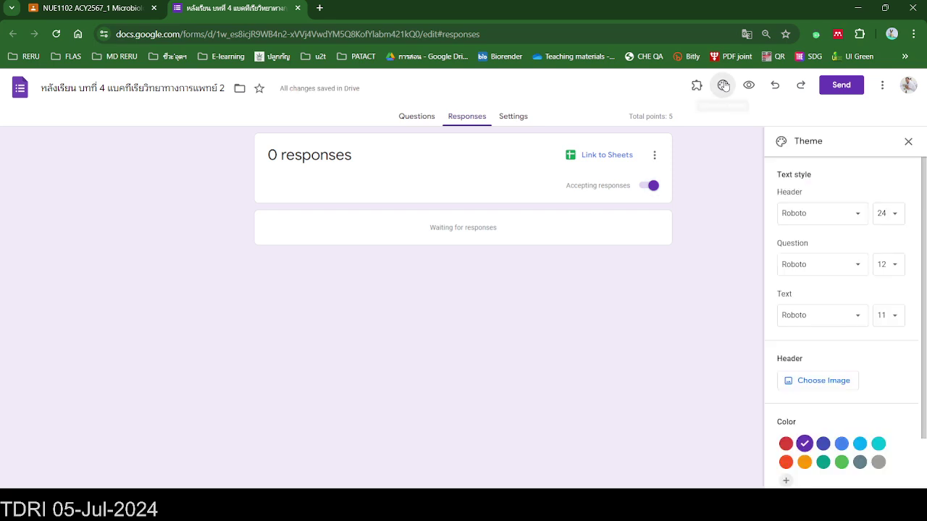
{"action": "left_click", "coordinate": [878, 443]}
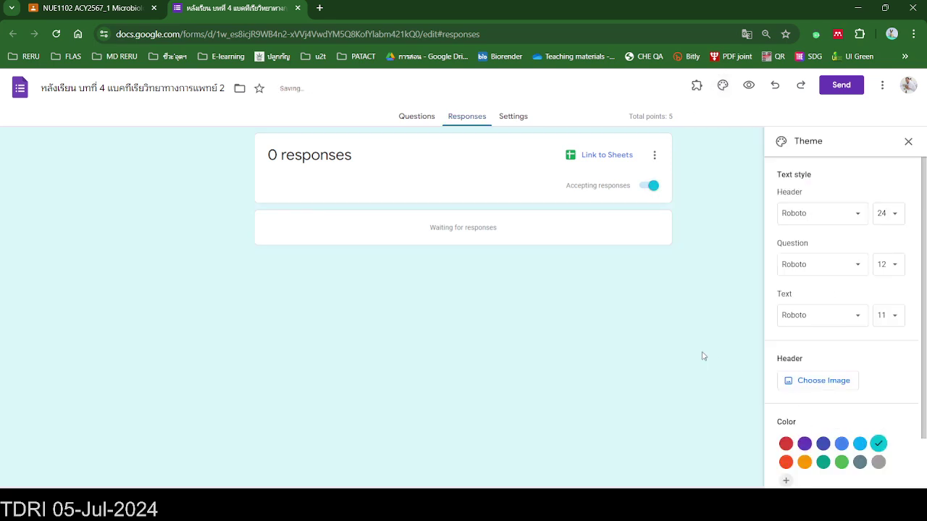
{"action": "left_click", "coordinate": [908, 142]}
- Copy the full, unshortened link of the post-lesson form
{"action": "left_click", "coordinate": [839, 87]}
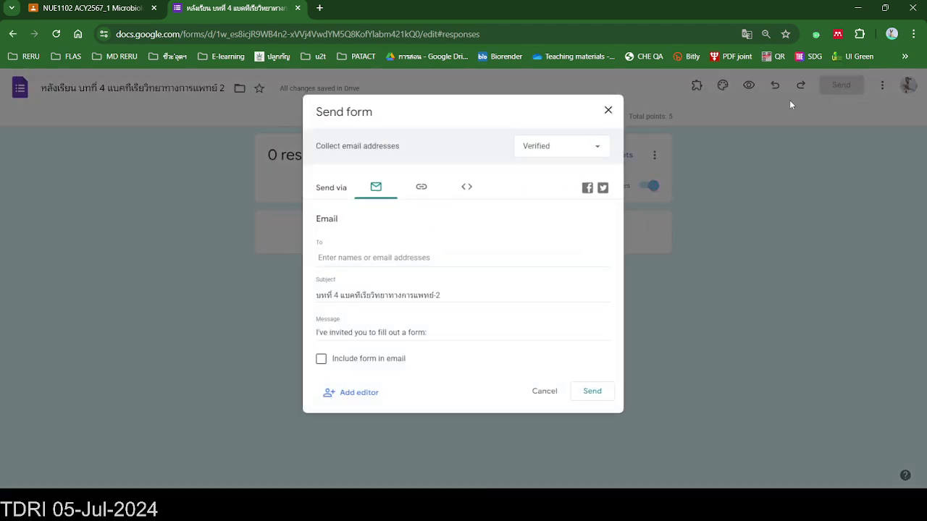
{"action": "left_click", "coordinate": [421, 187]}
{"action": "left_click", "coordinate": [588, 273]}
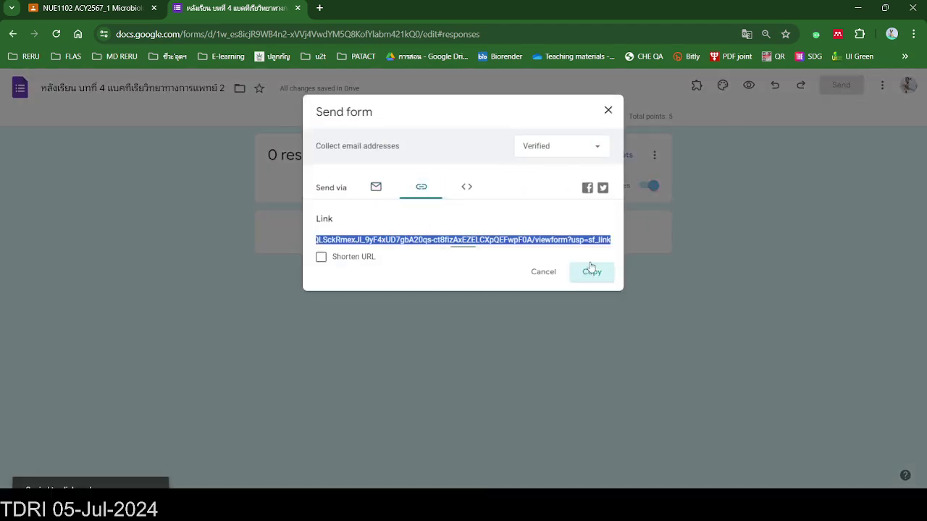
{"action": "left_click", "coordinate": [608, 110]}
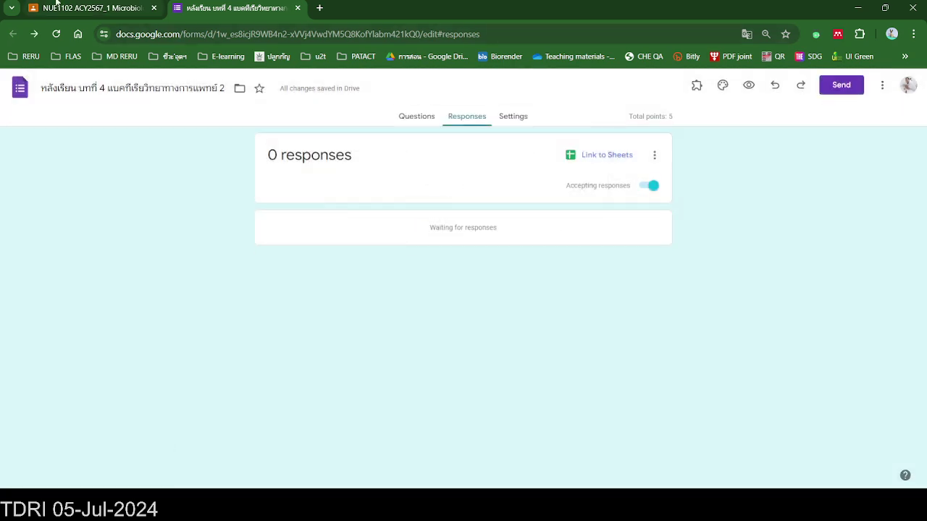
- Switch to the NUE1102 ACY2567_1 class in Google Classroom, check the unit 4 medical bacteriology classwork and start a new material
{"action": "left_click", "coordinate": [56, 4]}
{"action": "scroll", "coordinate": [478, 365], "scroll_direction": "down", "scroll_amount": 3}
{"action": "scroll", "coordinate": [482, 372], "scroll_direction": "up", "scroll_amount": 3}
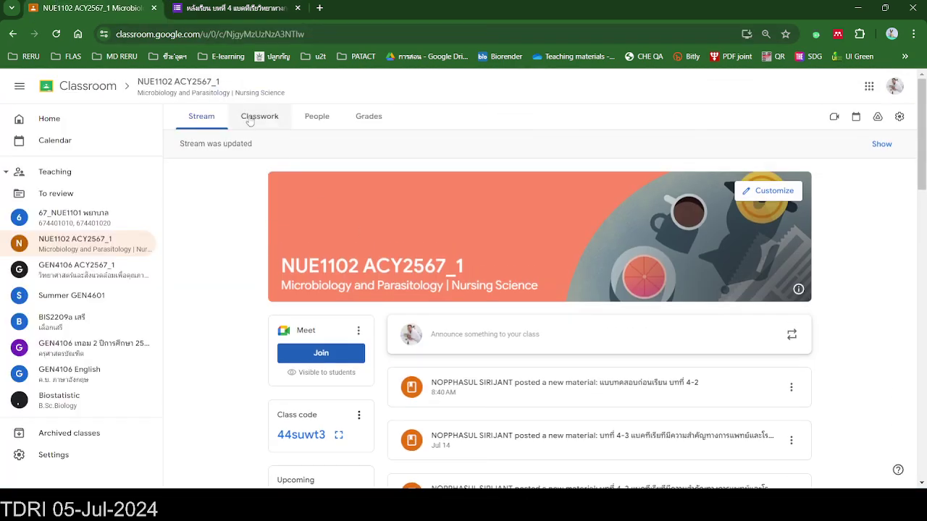
{"action": "left_click", "coordinate": [255, 116]}
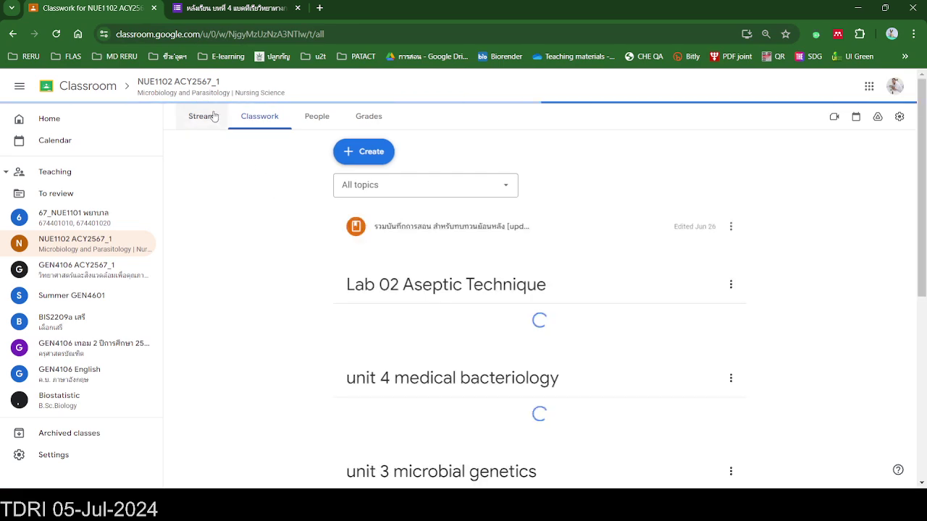
{"action": "scroll", "coordinate": [445, 393], "scroll_direction": "down", "scroll_amount": 6}
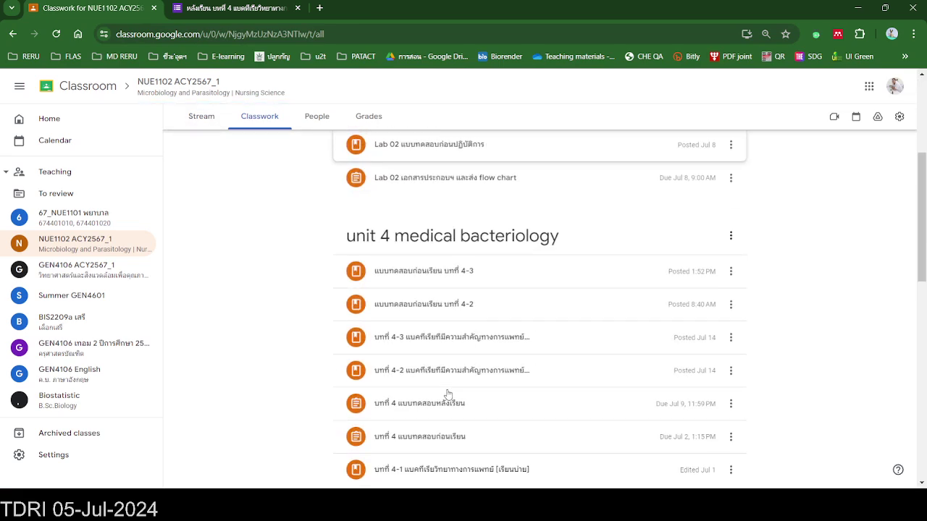
{"action": "scroll", "coordinate": [448, 394], "scroll_direction": "up", "scroll_amount": 3}
{"action": "scroll", "coordinate": [448, 395], "scroll_direction": "down", "scroll_amount": 1}
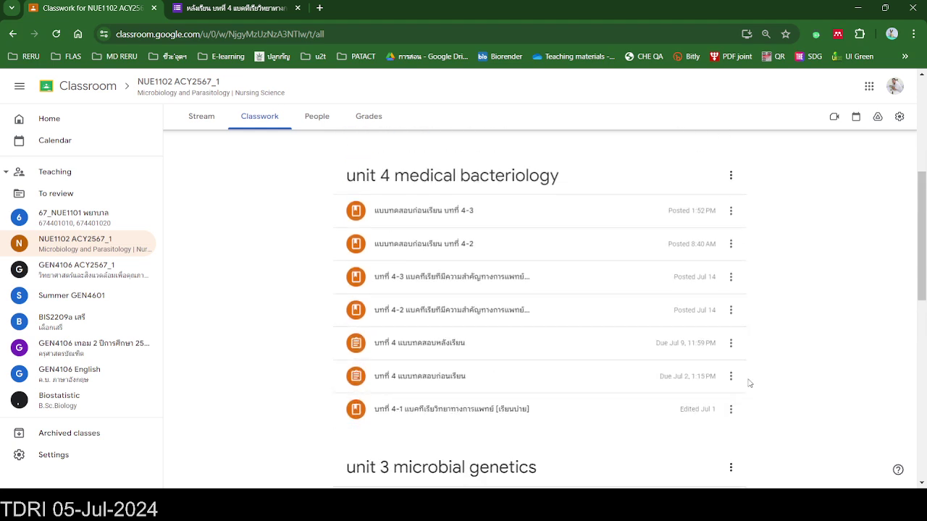
{"action": "scroll", "coordinate": [731, 386], "scroll_direction": "up", "scroll_amount": 5}
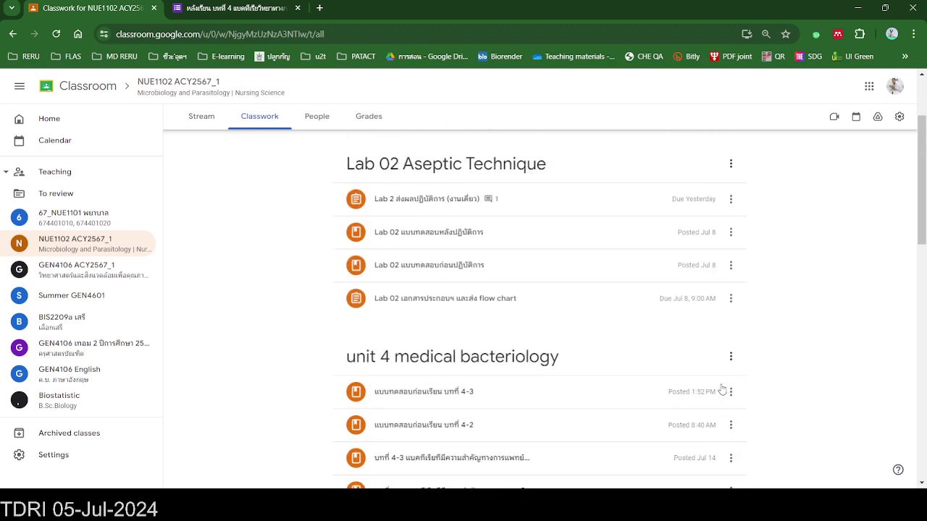
{"action": "left_click", "coordinate": [369, 150]}
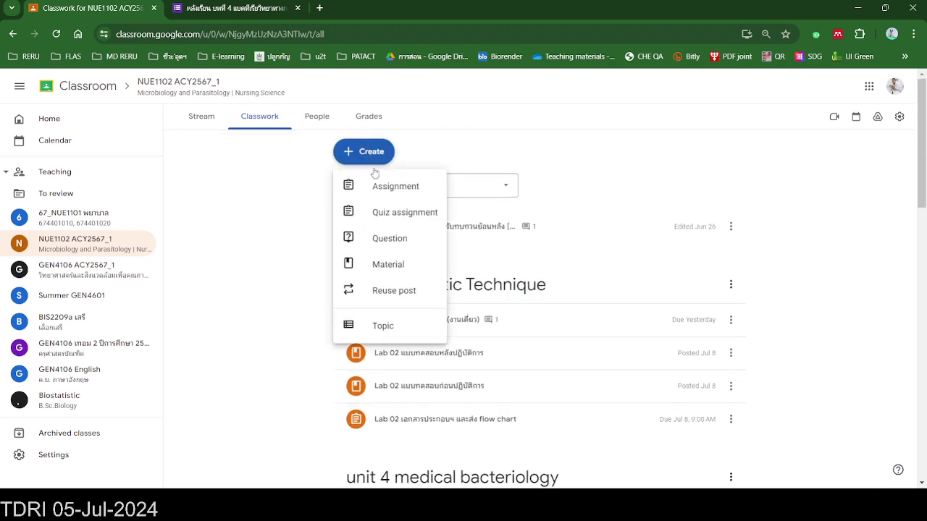
{"action": "left_click", "coordinate": [389, 264]}
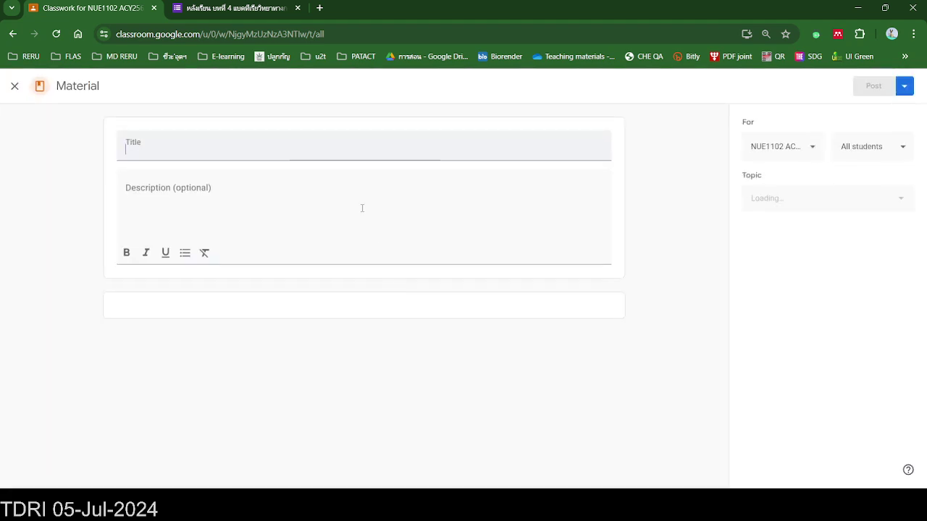
- Title the material "แบบทดสอบหลังเรียน 4-2 และ 4-3 (มี 2 ลิงค์นะครับ)" and describe it with "4-2 หลังเรียน", the copied form link and "4-3 หลังเรียน"
{"action": "type", "text": "แบบ"}
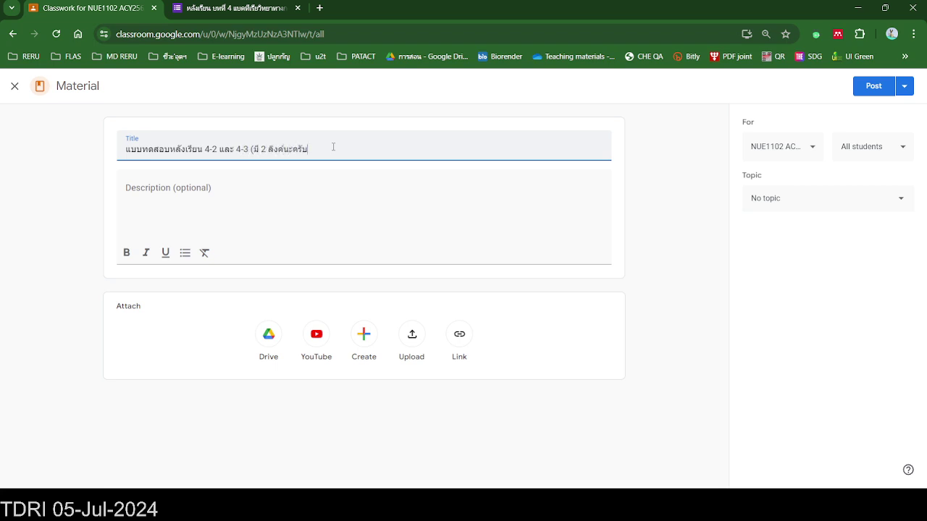
{"action": "left_click", "coordinate": [404, 184]}
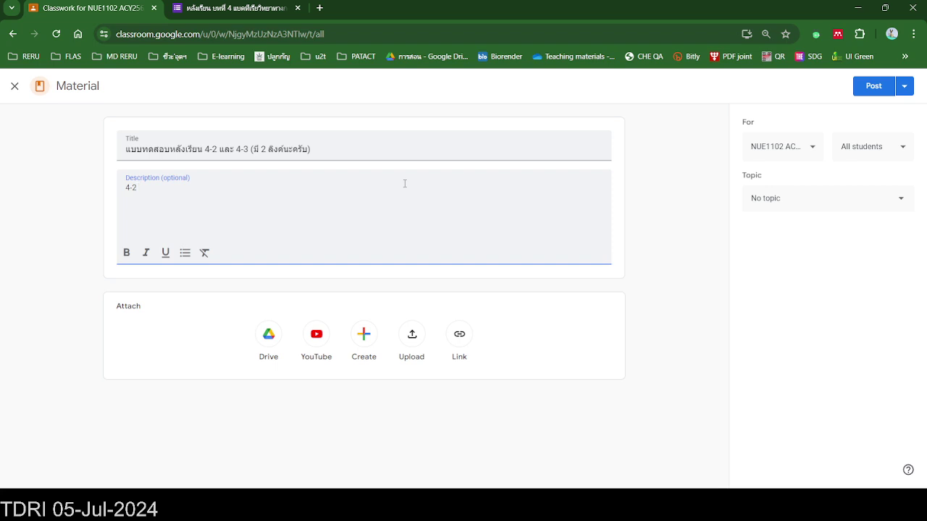
{"action": "type", "text": "4-2 หลังเรียน"}
{"action": "key", "text": "Return"}
{"action": "key", "text": "ctrl+v"}
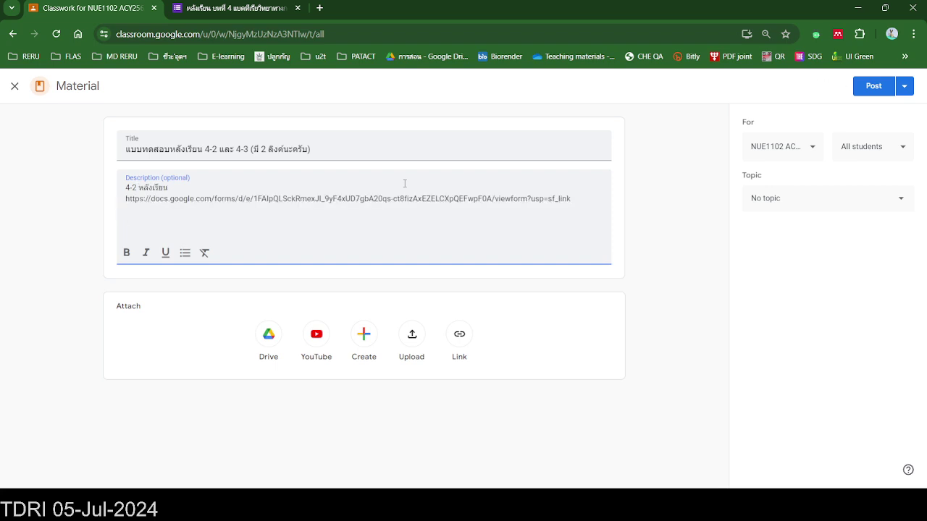
{"action": "type", "text": "4-3 หลังเรียน"}
{"action": "key", "text": "Return"}
- Copy the shortened link of the form "หลังเรียน บทที่ 4 แบคทีเรียวิทยาทางการแพทย์ 2"
{"action": "left_click", "coordinate": [277, 13]}
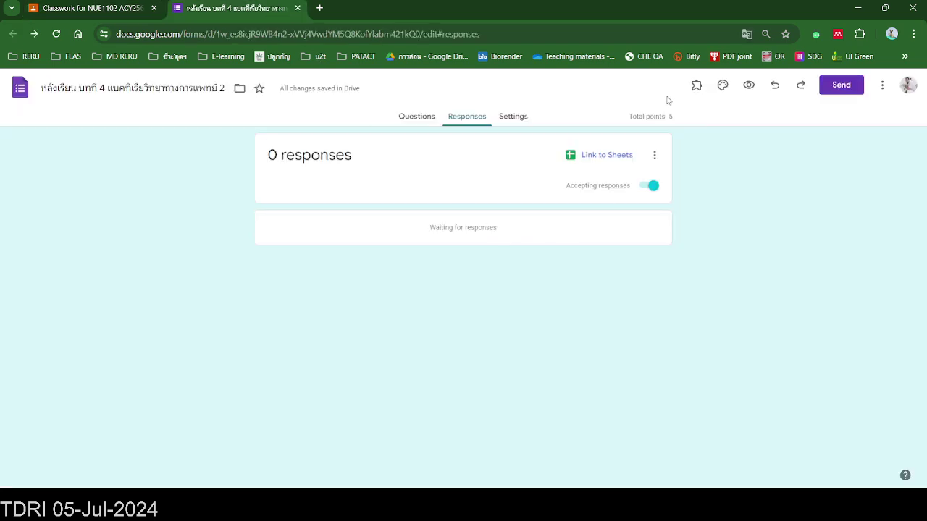
{"action": "left_click", "coordinate": [840, 85]}
{"action": "left_click", "coordinate": [421, 186]}
{"action": "left_click", "coordinate": [320, 257]}
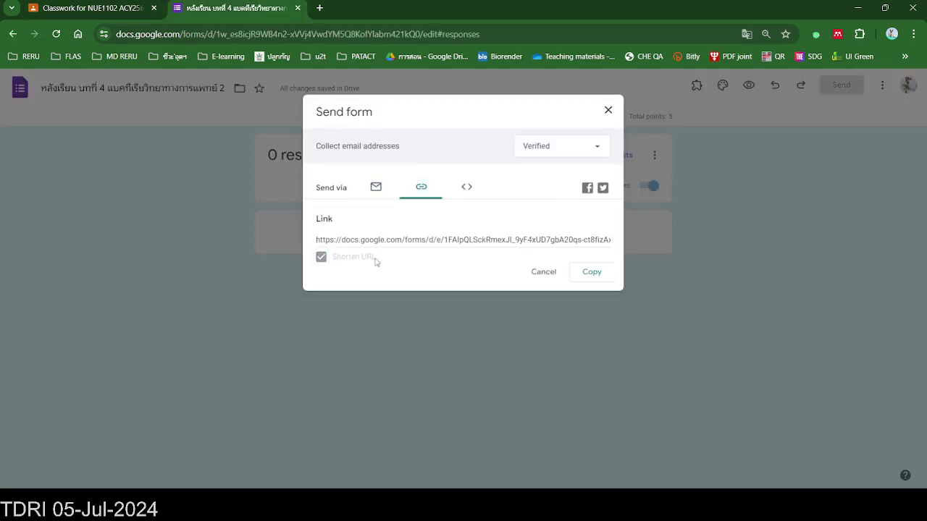
{"action": "left_click", "coordinate": [589, 271]}
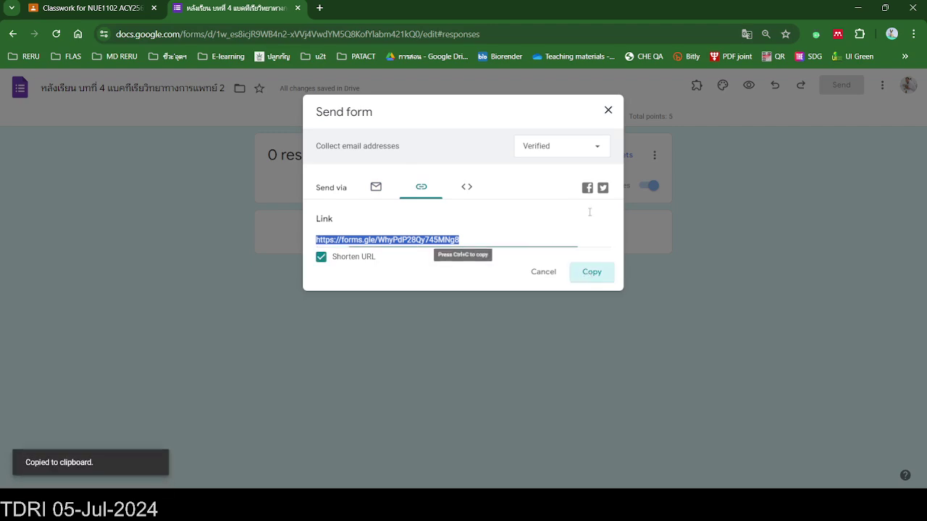
{"action": "left_click", "coordinate": [607, 110]}
- Replace the full link in the material's description with the shortened one, on its own line below "4-2 หลังเรียน"
{"action": "key", "text": "ctrl+Page_Up"}
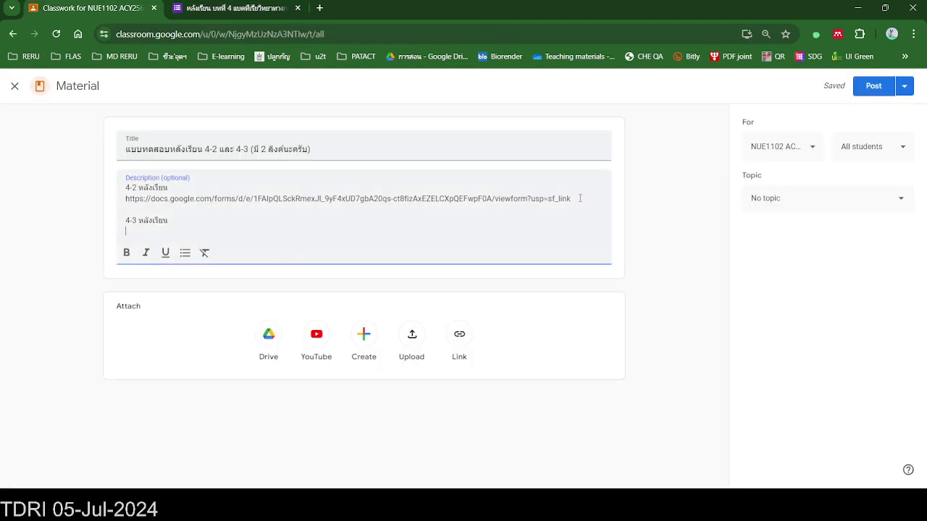
{"action": "left_click_drag", "start_coordinate": [580, 197], "coordinate": [200, 190]}
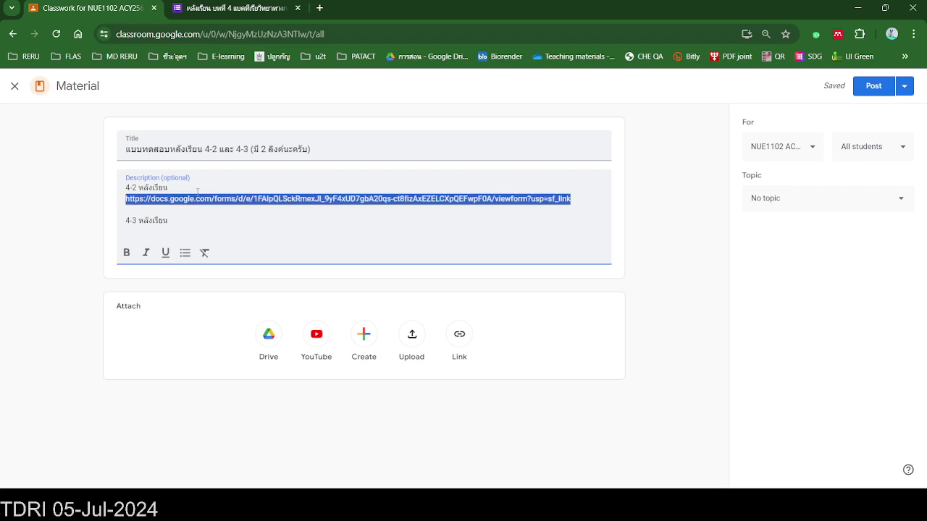
{"action": "key", "text": "ctrl+v"}
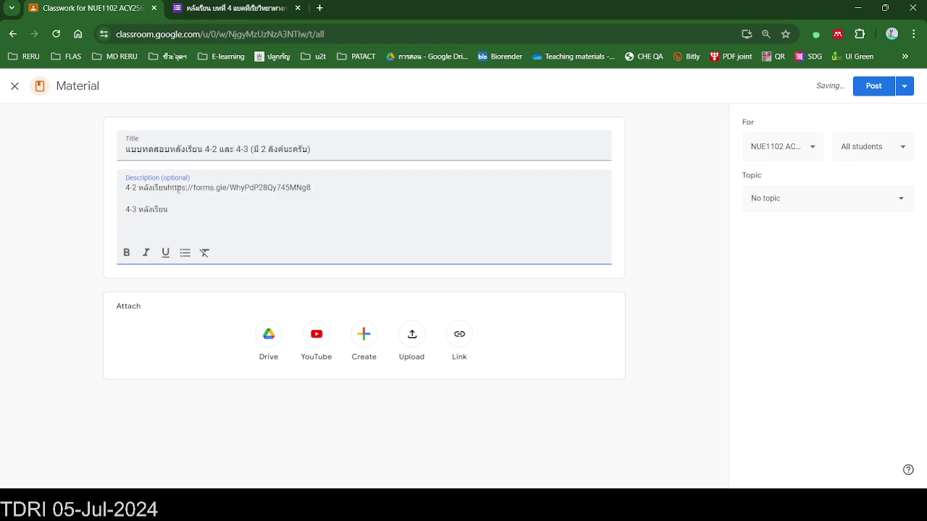
{"action": "key", "text": "Return"}
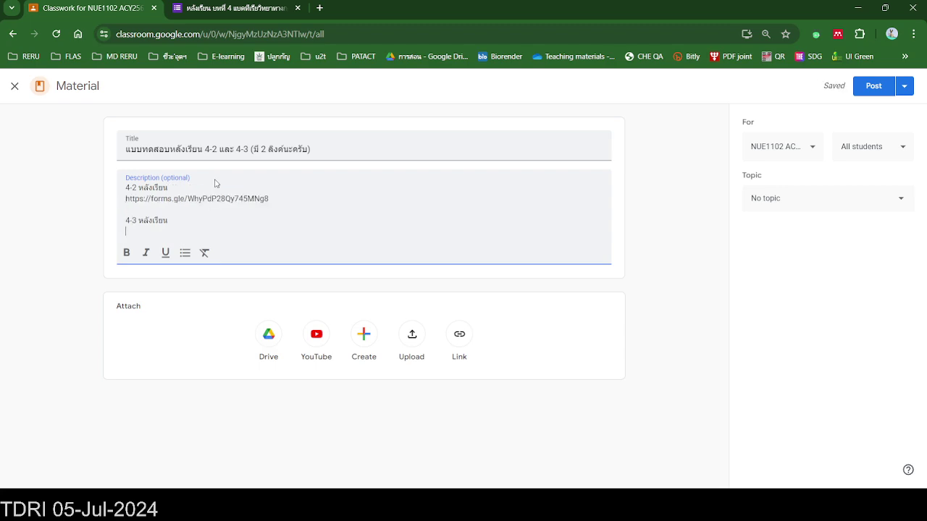
- Open the form "ก่อนเรียน บทที่ 4 แบคทีเรียวิทยาทางการแพทย์ -3" in a new tab and show its responses
{"action": "left_click", "coordinate": [319, 7]}
{"action": "scroll", "coordinate": [440, 410], "scroll_direction": "down", "scroll_amount": 1}
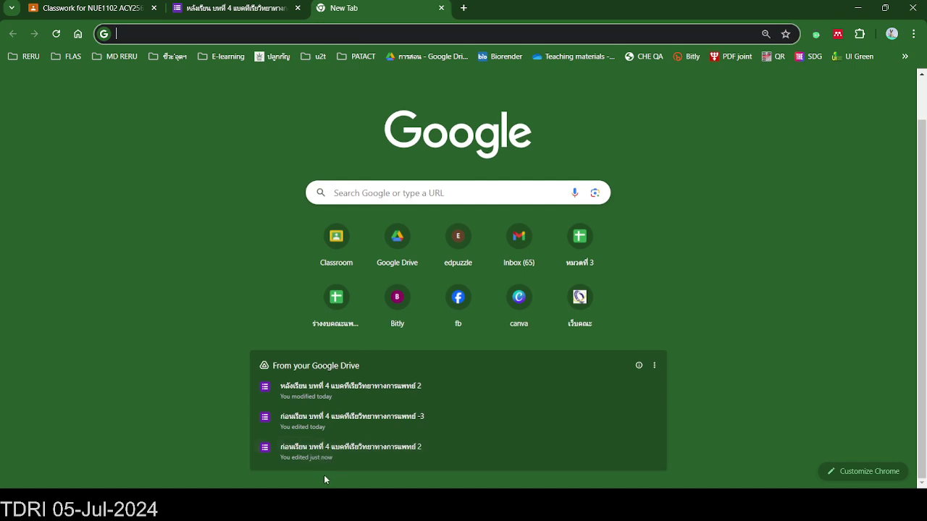
{"action": "left_click", "coordinate": [337, 420]}
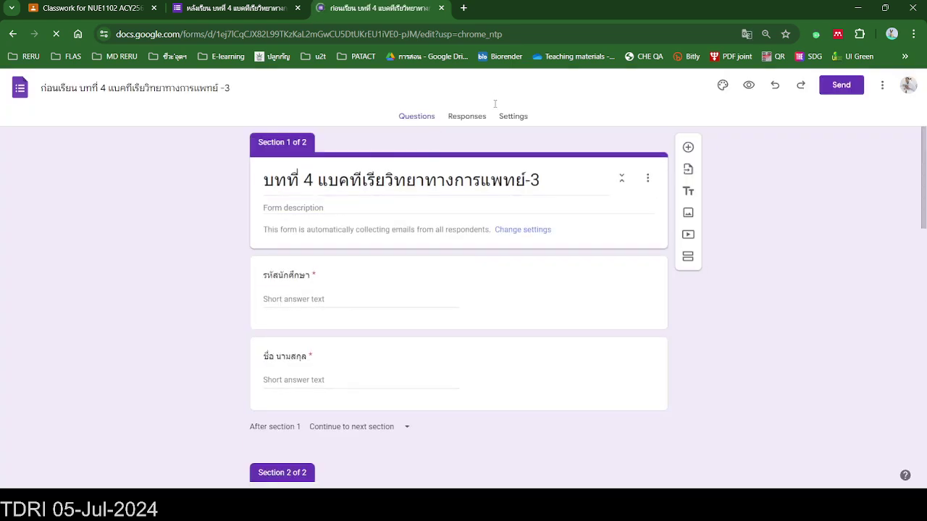
{"action": "left_click", "coordinate": [461, 123]}
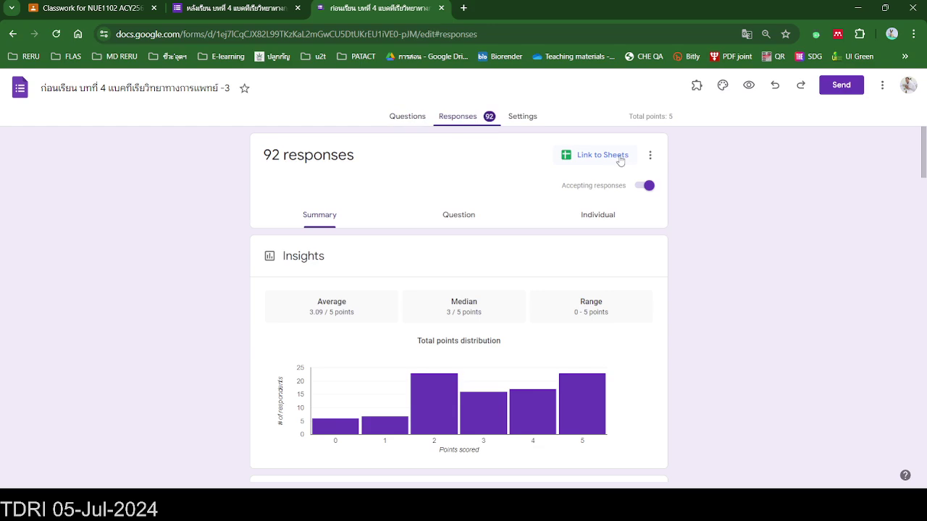
{"action": "left_click", "coordinate": [851, 86]}
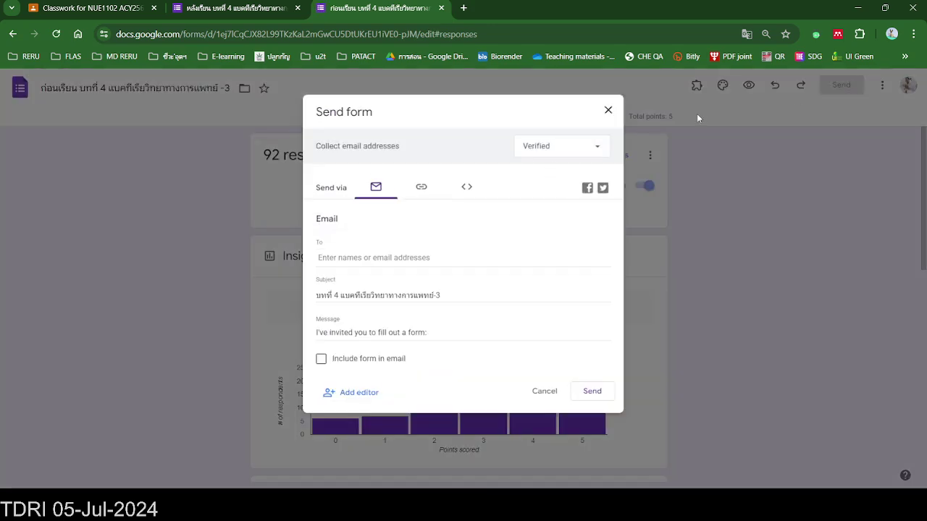
{"action": "left_click", "coordinate": [608, 110]}
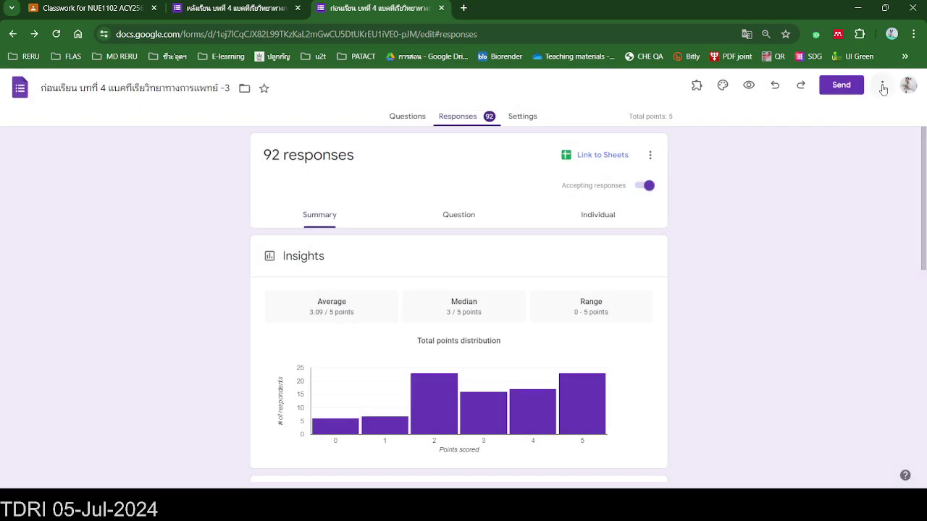
- Make a copy of the pre-lesson form named "หลังเรียน บทที่ 4 แบคทีเรียวิทยาทางการแพทย์ -3"
{"action": "left_click", "coordinate": [882, 87]}
{"action": "left_click", "coordinate": [811, 116]}
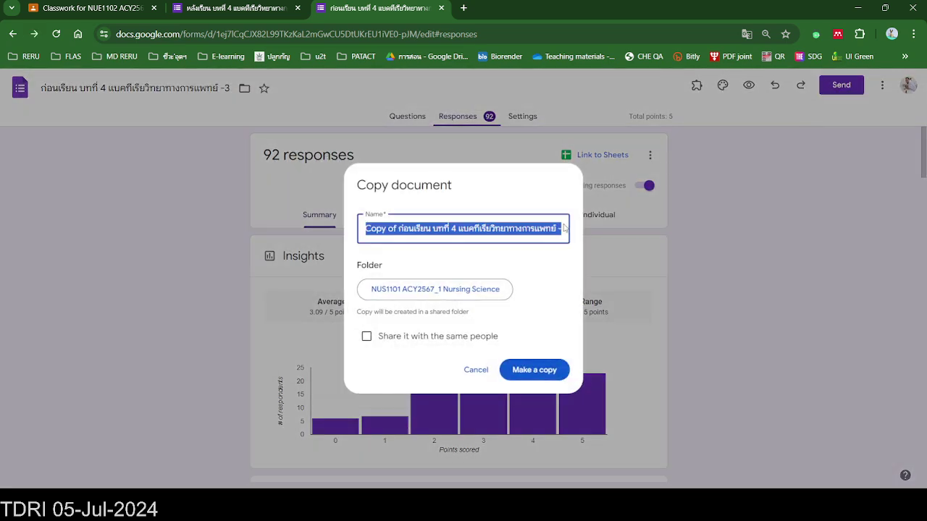
{"action": "key", "text": "Home"}
{"action": "key", "text": "ctrl+shift+Right"}
{"action": "key", "text": "ctrl+shift+Right"}
{"action": "key", "text": "ctrl+shift+Right"}
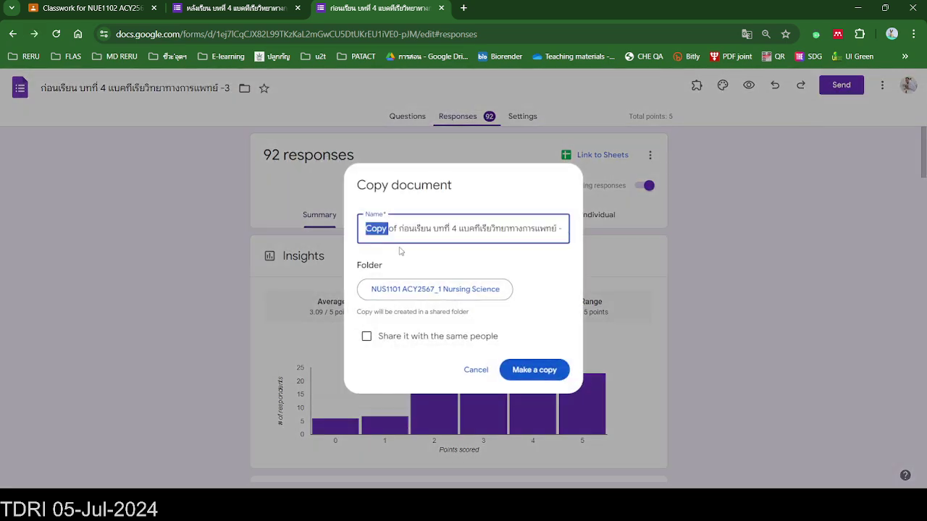
{"action": "key", "text": "Delete"}
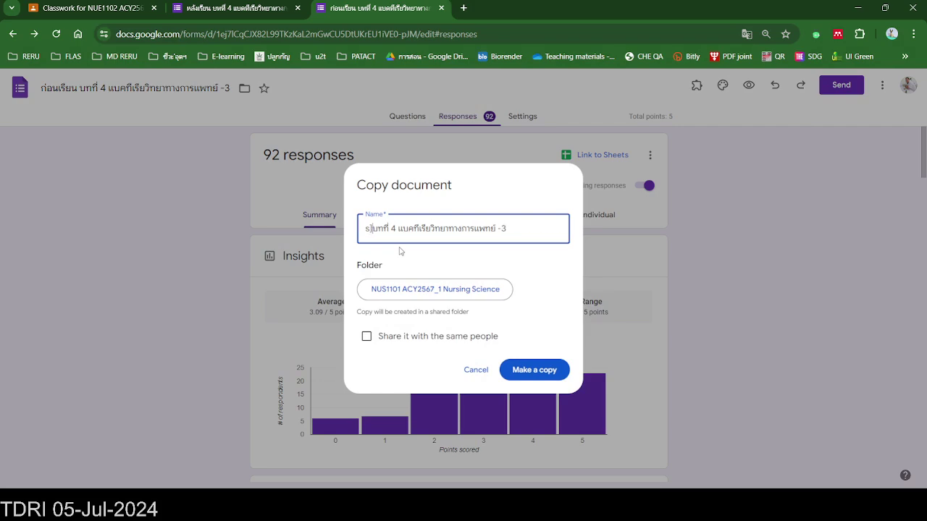
{"action": "type", "text": "หลัง"}
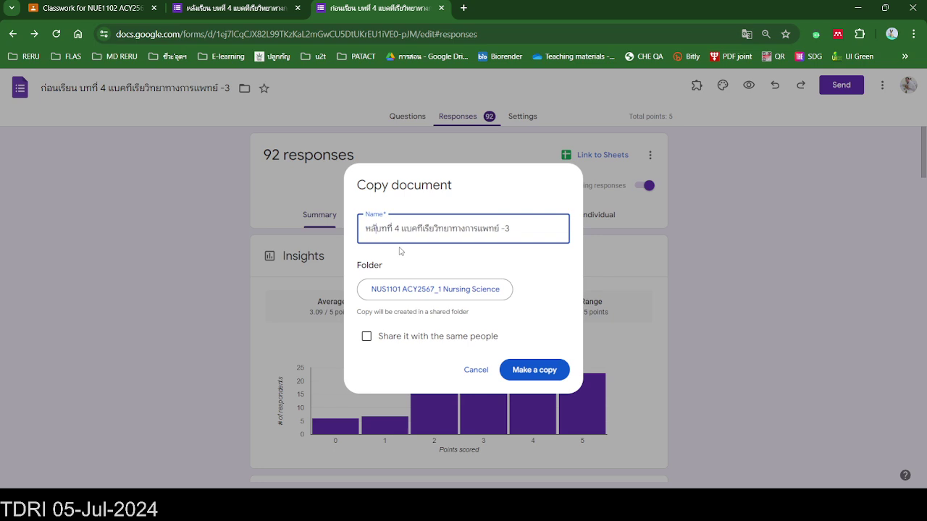
{"action": "type", "text": "เรียน"}
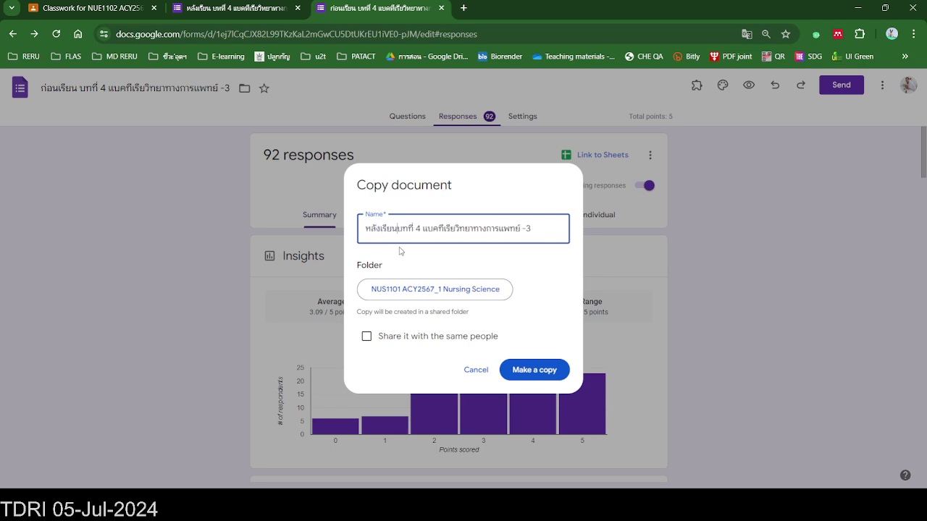
{"action": "left_click", "coordinate": [557, 373]}
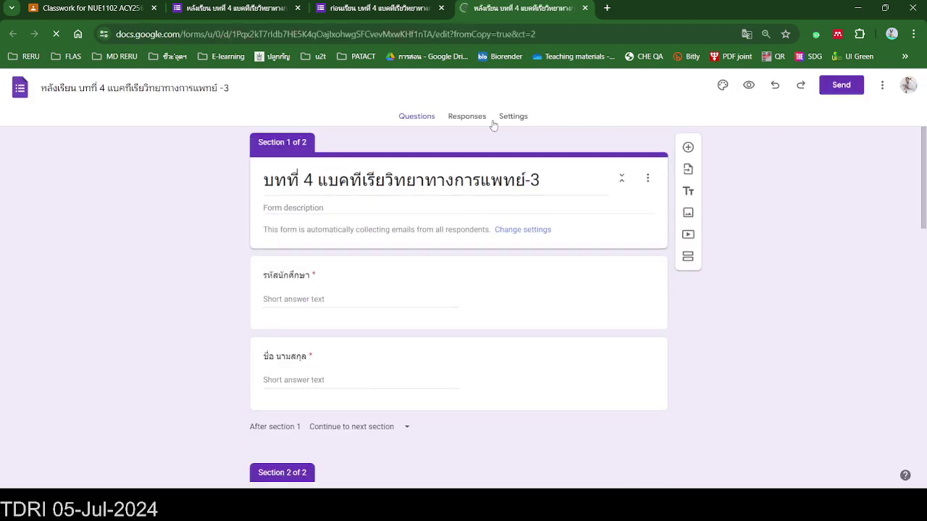
- Set the copied quiz to release grades immediately after each submission and let respondents see missed questions, correct answers and point values
{"action": "left_click", "coordinate": [467, 117]}
{"action": "left_click", "coordinate": [511, 117]}
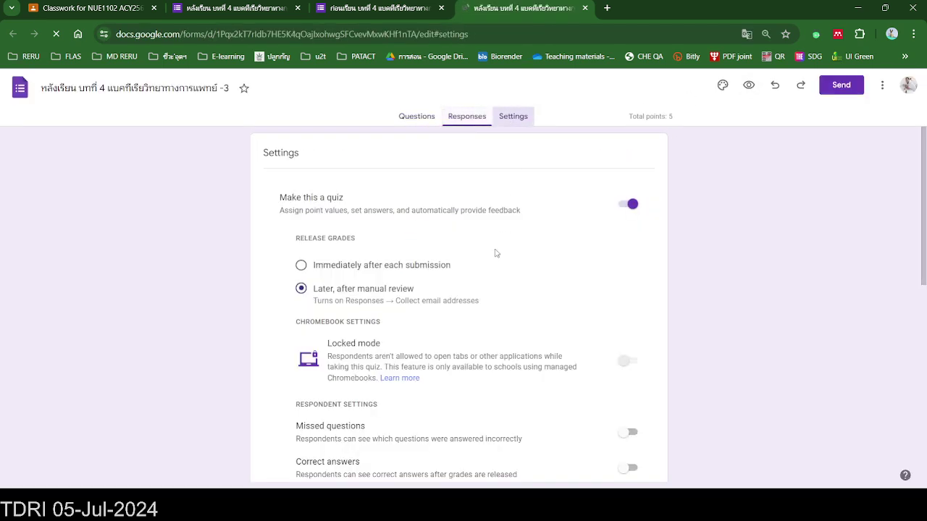
{"action": "scroll", "coordinate": [413, 288], "scroll_direction": "down", "scroll_amount": 2}
{"action": "scroll", "coordinate": [419, 294], "scroll_direction": "up", "scroll_amount": 2}
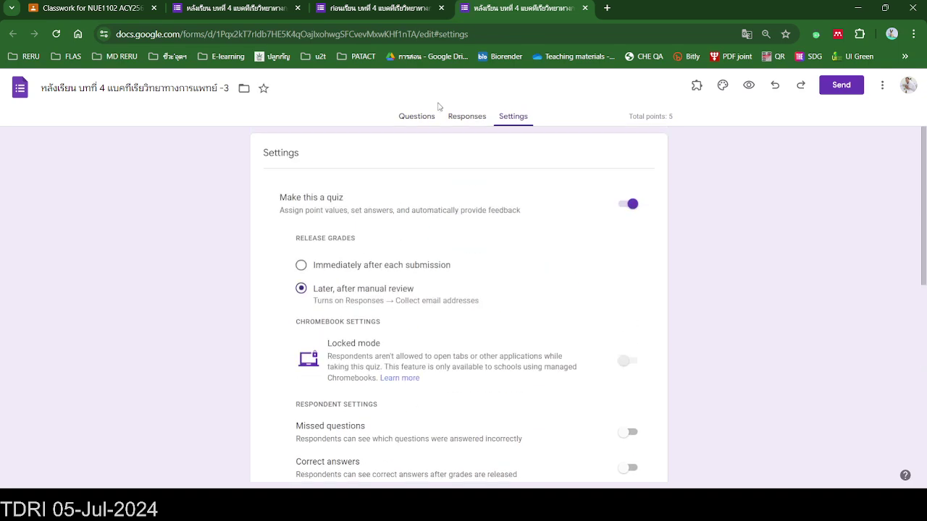
{"action": "left_click", "coordinate": [415, 266]}
{"action": "scroll", "coordinate": [643, 322], "scroll_direction": "down", "scroll_amount": 2}
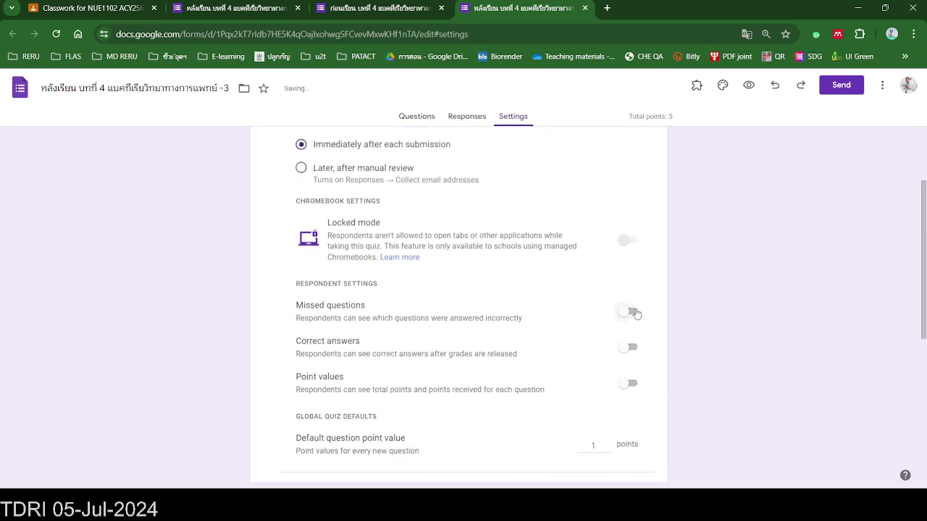
{"action": "left_click", "coordinate": [634, 312]}
{"action": "left_click", "coordinate": [634, 348]}
{"action": "left_click", "coordinate": [634, 383]}
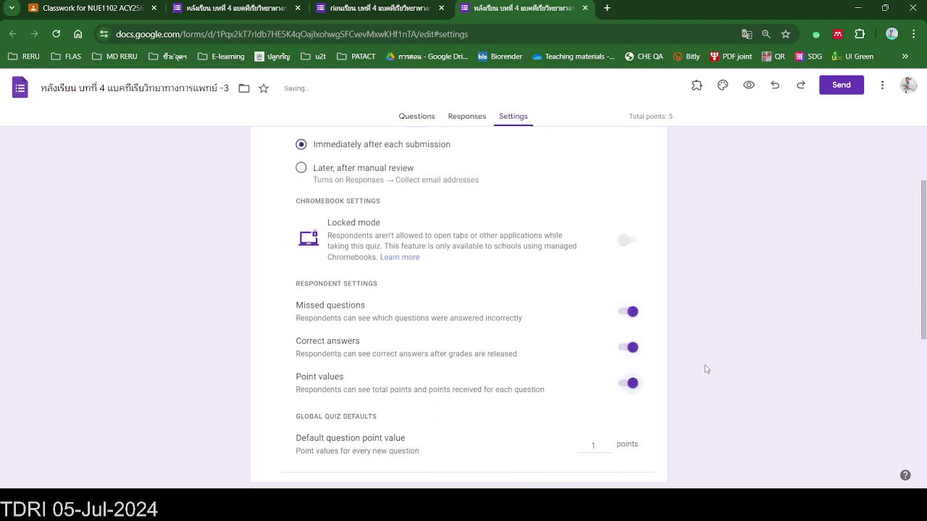
{"action": "scroll", "coordinate": [707, 369], "scroll_direction": "up", "scroll_amount": 2}
- Set the form "หลังเรียน บทที่ 4 แบคทีเรียวิทยาทางการแพทย์ 2" to release grades immediately after each submission
{"action": "left_click", "coordinate": [394, 10]}
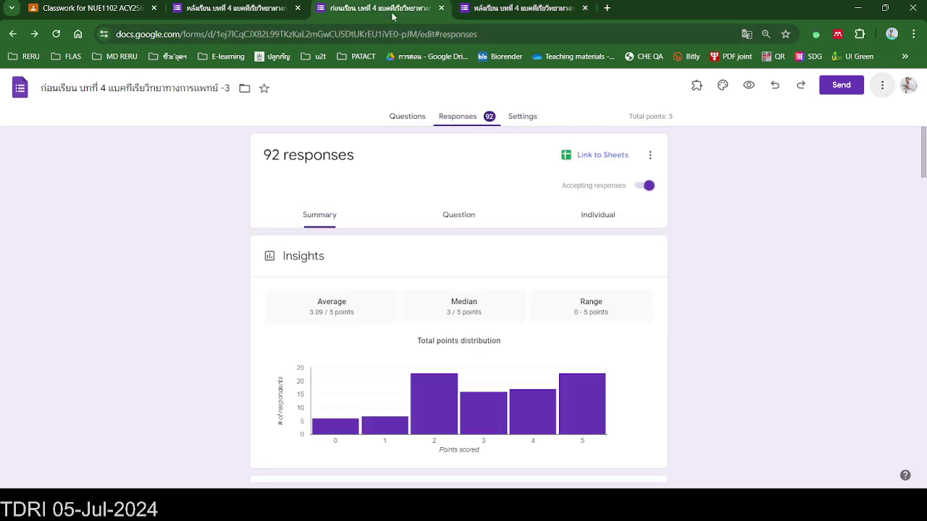
{"action": "left_click", "coordinate": [221, 8]}
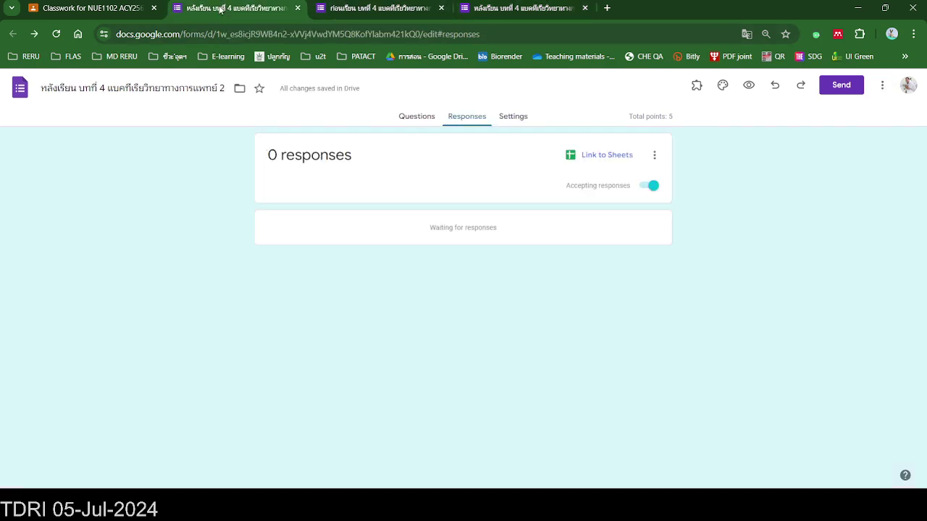
{"action": "left_click", "coordinate": [512, 118]}
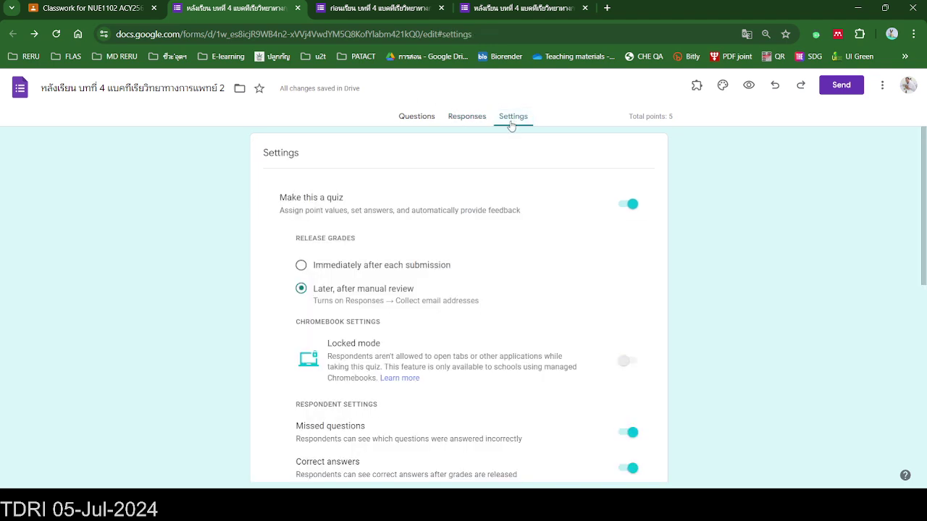
{"action": "left_click", "coordinate": [396, 267]}
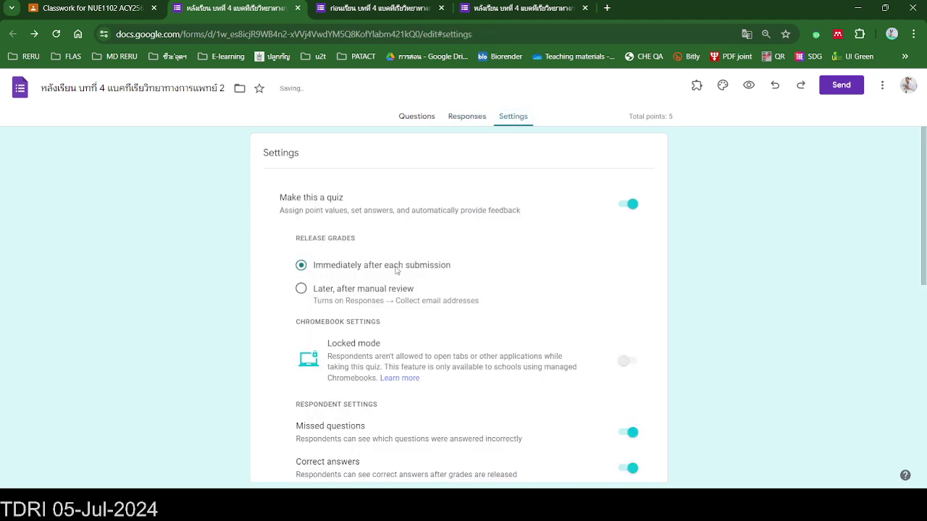
- Check the responses of the form "หลังเรียน บทที่ 4 แบคทีเรียวิทยาทางการแพทย์ -3" and set its theme color to turquoise
{"action": "left_click", "coordinate": [520, 7]}
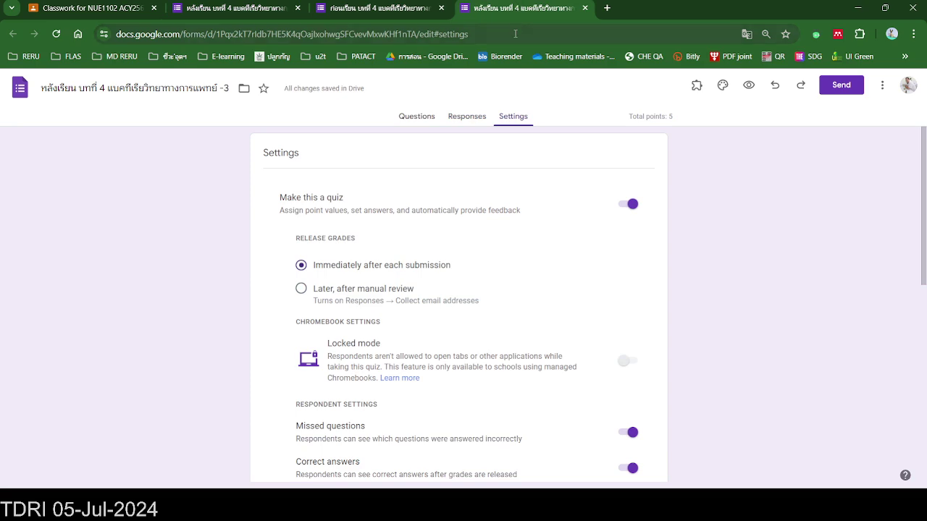
{"action": "left_click", "coordinate": [461, 121]}
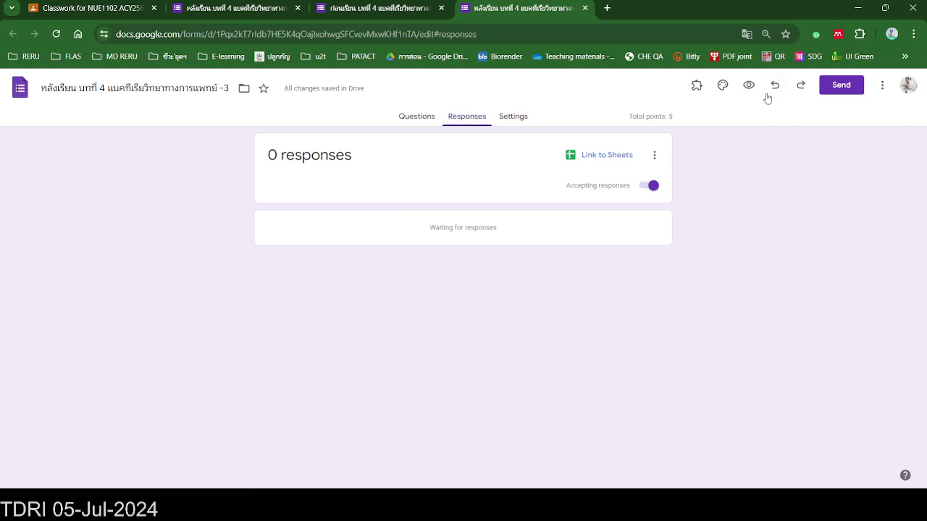
{"action": "left_click", "coordinate": [723, 86]}
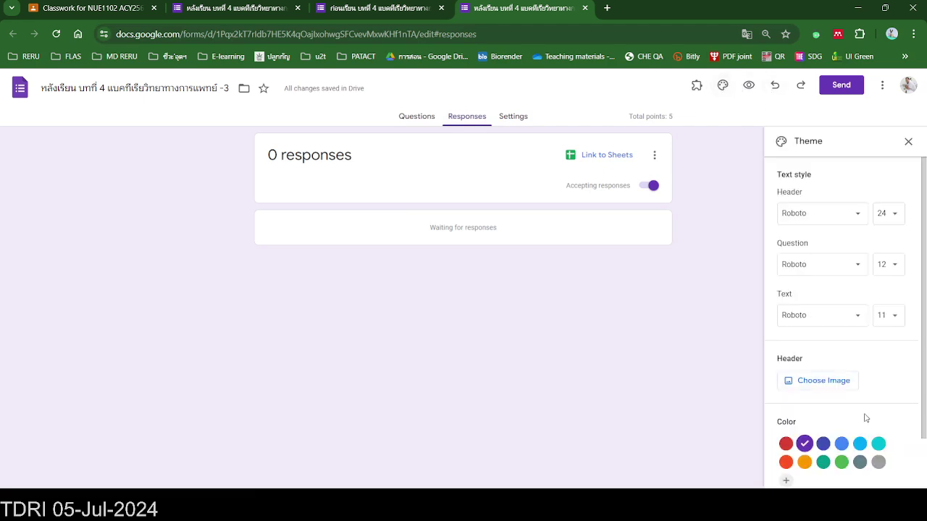
{"action": "left_click", "coordinate": [878, 443]}
- Copy the shortened link of the chapter 4-3 post-lesson form
{"action": "left_click", "coordinate": [841, 84]}
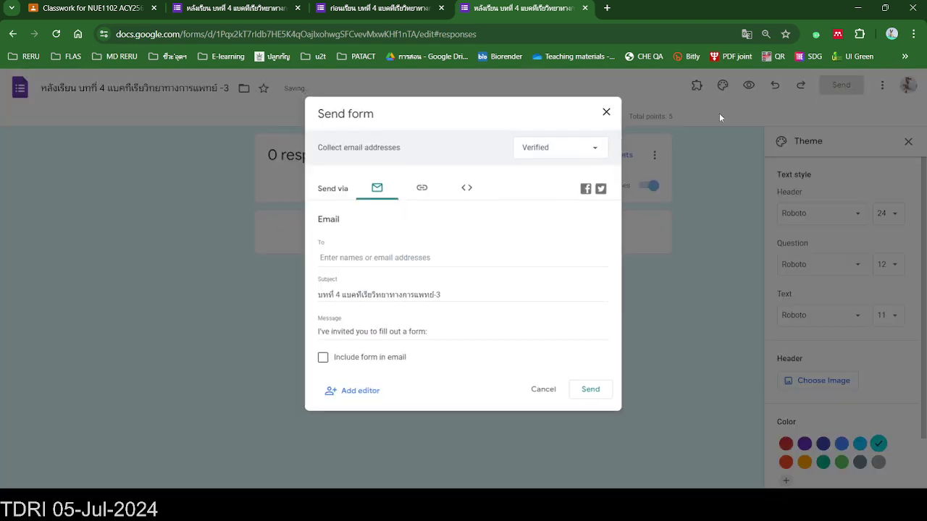
{"action": "left_click", "coordinate": [421, 188]}
{"action": "left_click", "coordinate": [337, 259]}
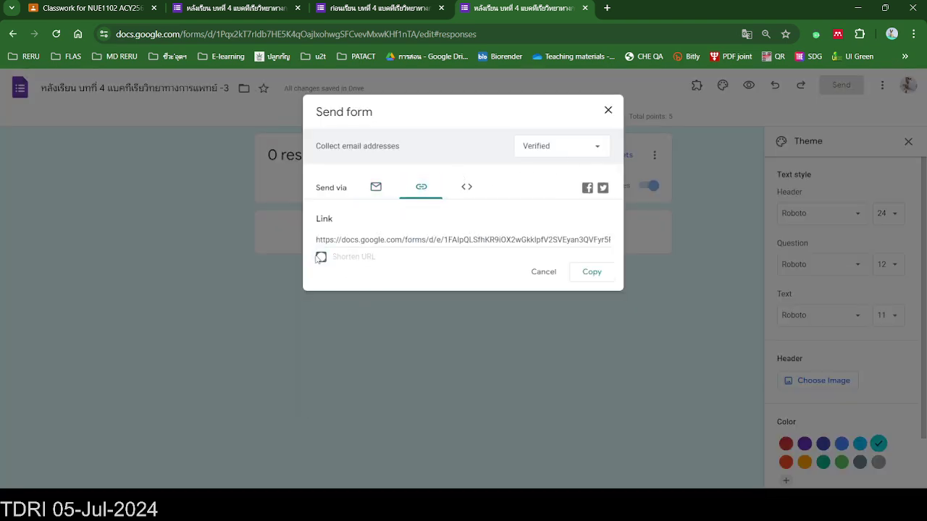
{"action": "left_click", "coordinate": [592, 274]}
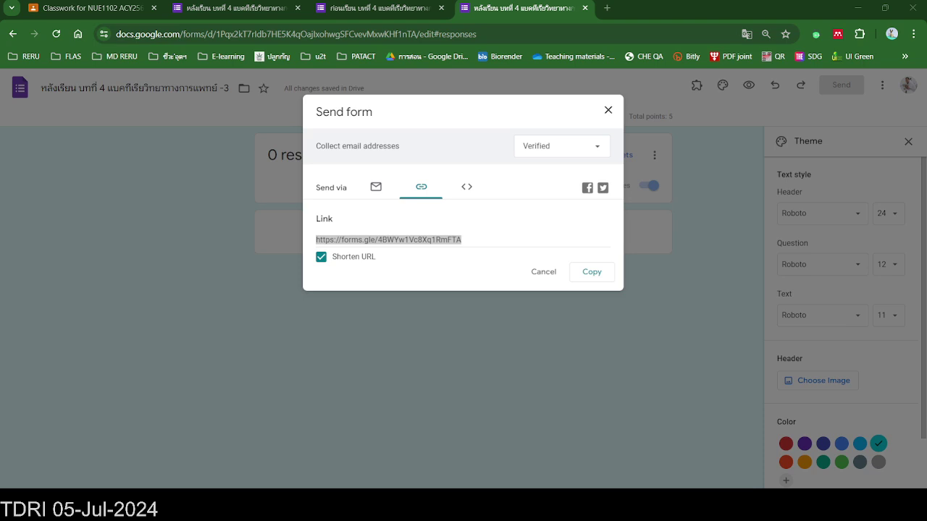
- Switch to the Google Classroom material and paste the copied form link under "4-3 หลังเรียน" in its description
{"action": "left_click", "coordinate": [367, 10]}
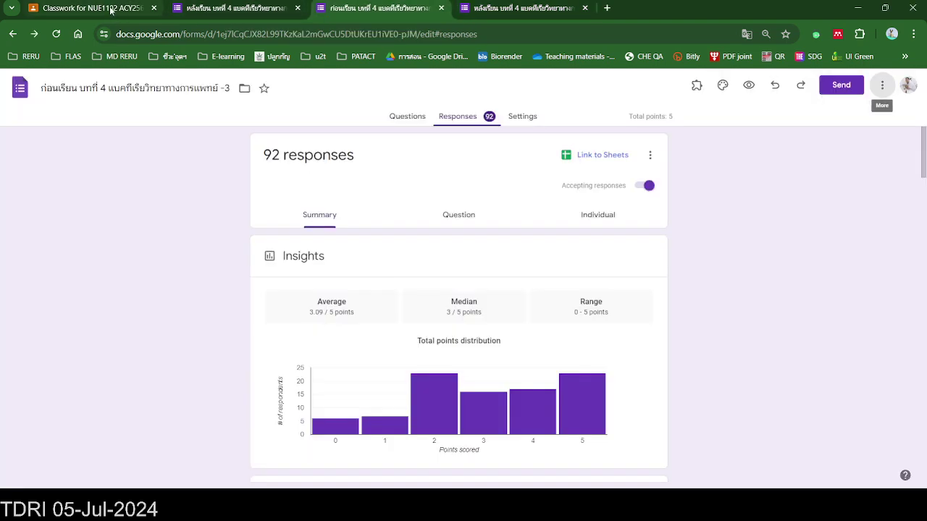
{"action": "left_click", "coordinate": [111, 10]}
{"action": "key", "text": "ctrl+v"}
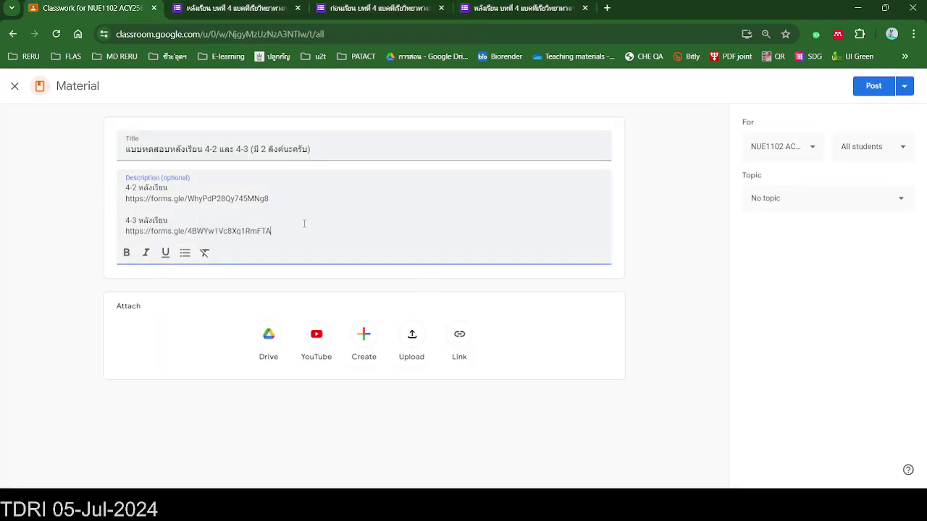
- Assign the material to the topic "unit 4 medical bacteriology" and post it to all students
{"action": "left_click", "coordinate": [804, 197]}
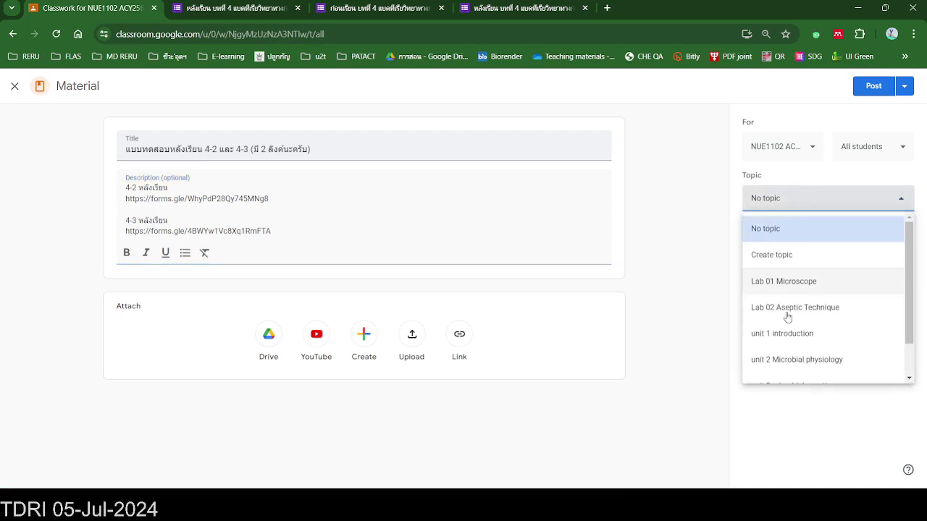
{"action": "scroll", "coordinate": [778, 358], "scroll_direction": "down", "scroll_amount": 1}
{"action": "left_click", "coordinate": [778, 375]}
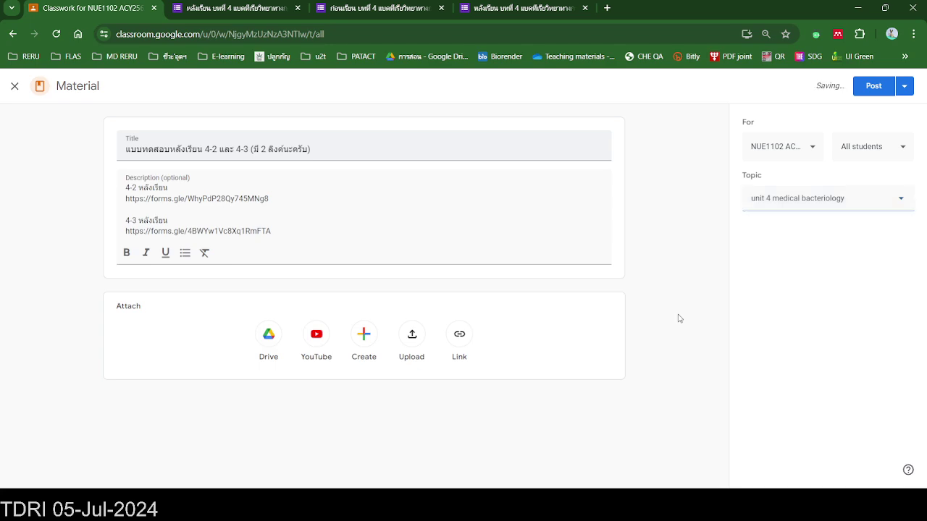
{"action": "left_click", "coordinate": [874, 87]}
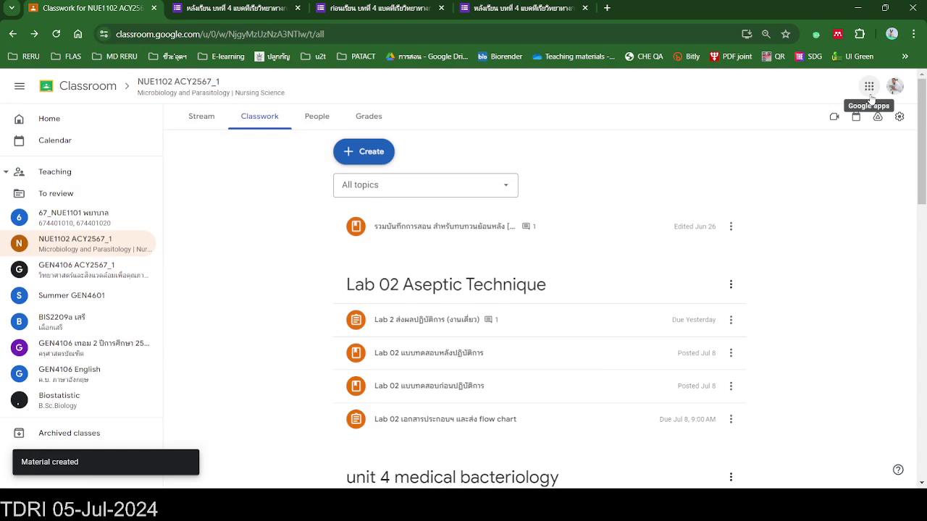
{"action": "scroll", "coordinate": [507, 279], "scroll_direction": "down", "scroll_amount": 12}
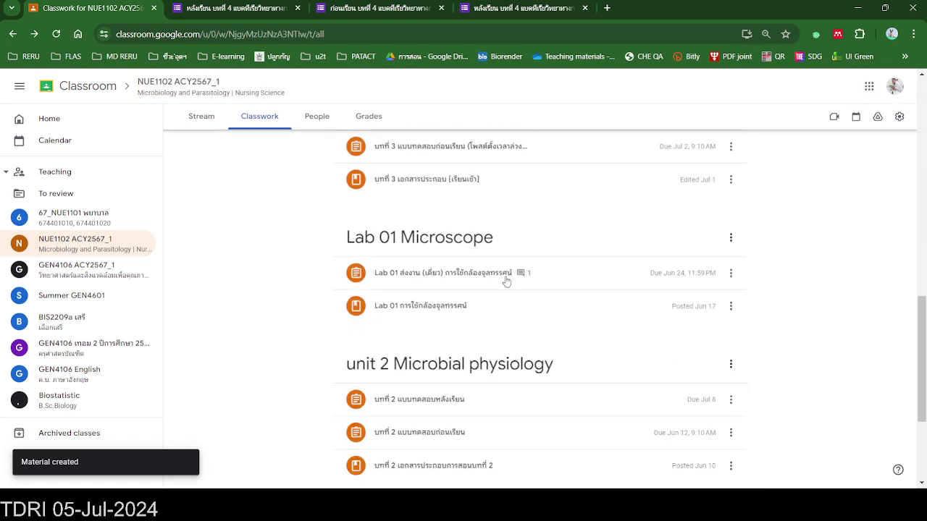
{"action": "scroll", "coordinate": [507, 280], "scroll_direction": "up", "scroll_amount": 8}
{"action": "scroll", "coordinate": [507, 283], "scroll_direction": "down", "scroll_amount": 9}
{"action": "scroll", "coordinate": [507, 283], "scroll_direction": "up", "scroll_amount": 10}
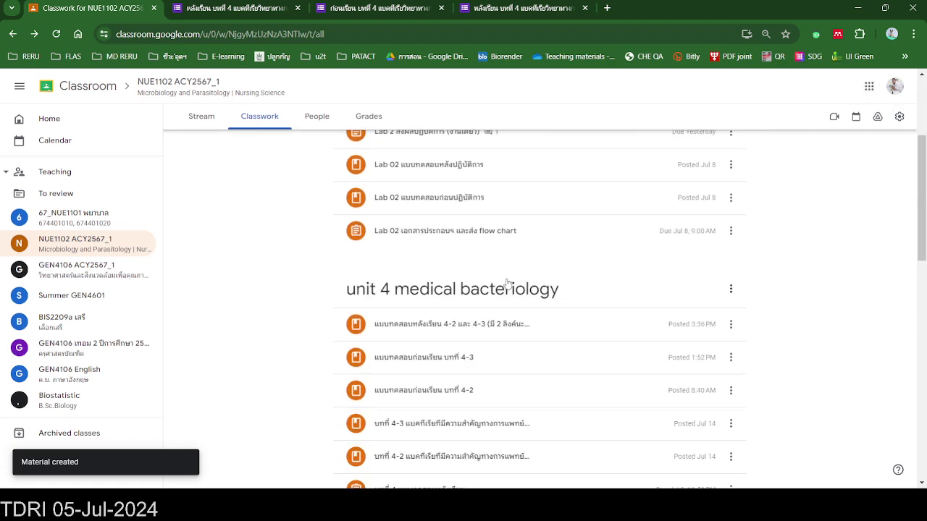
{"action": "scroll", "coordinate": [507, 283], "scroll_direction": "up", "scroll_amount": 4}
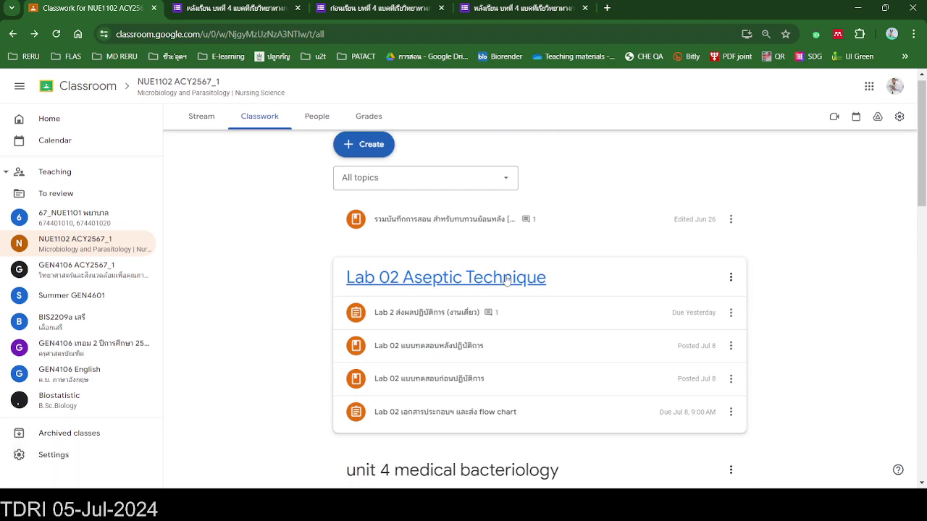